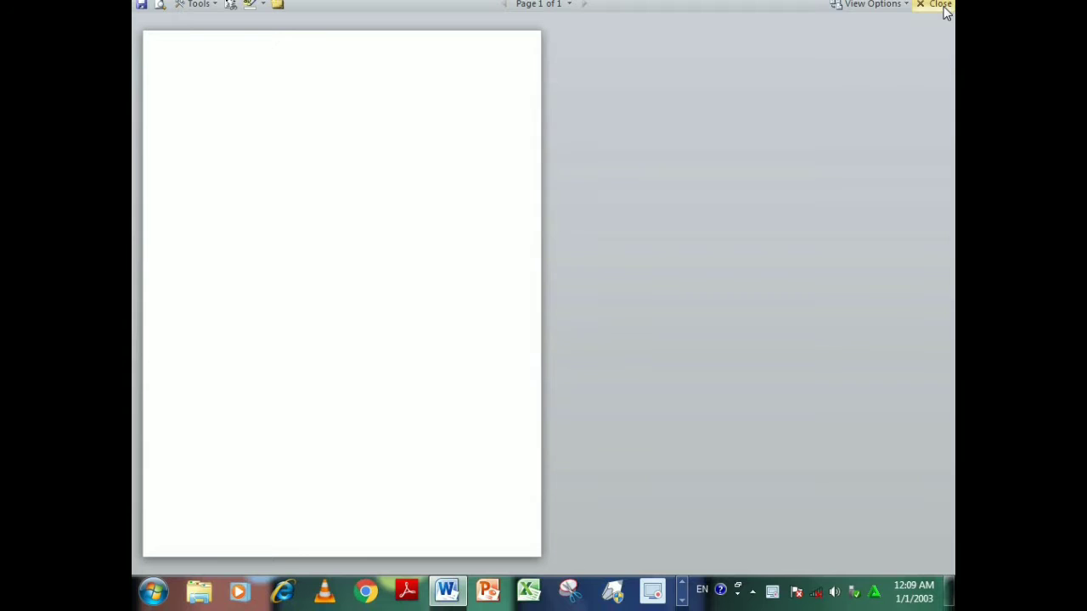
Exit full-screen reading and fill the document with sample paragraphs generated by =rand()
{"action": "left_click", "coordinate": [937, 6]}
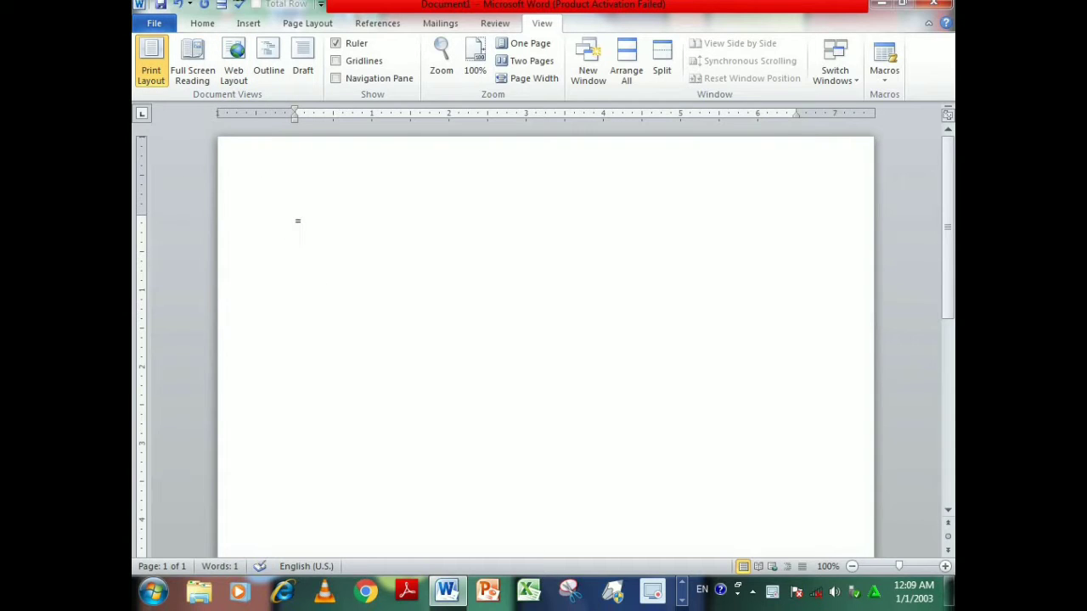
{"action": "type", "text": "rand()"}
{"action": "key", "text": "Return"}
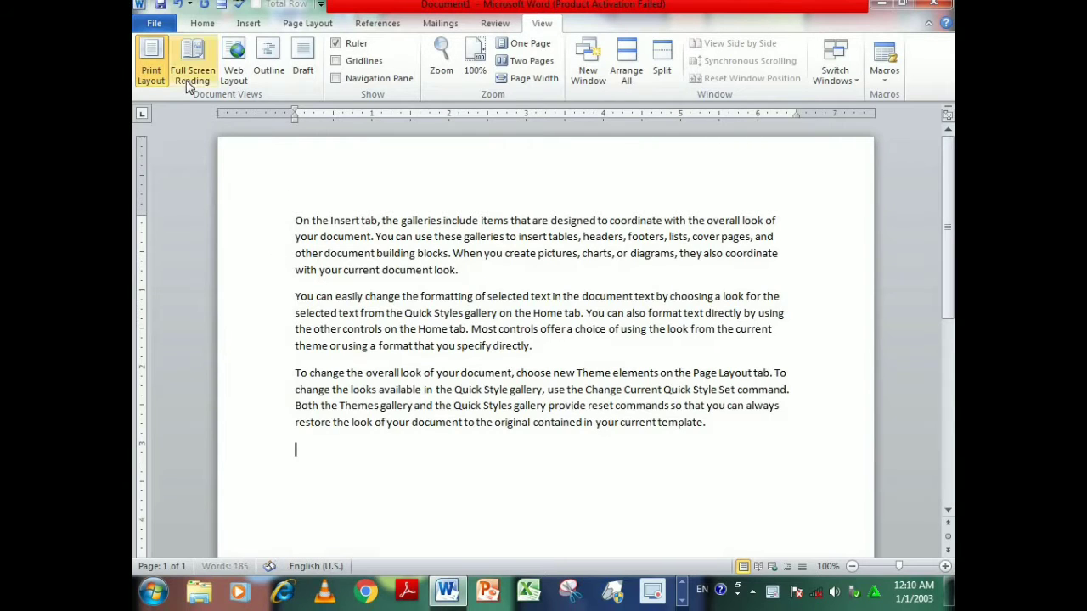
View the sample text in Full Screen Reading, close that view, and switch the document to Web Layout
{"action": "left_click", "coordinate": [193, 74]}
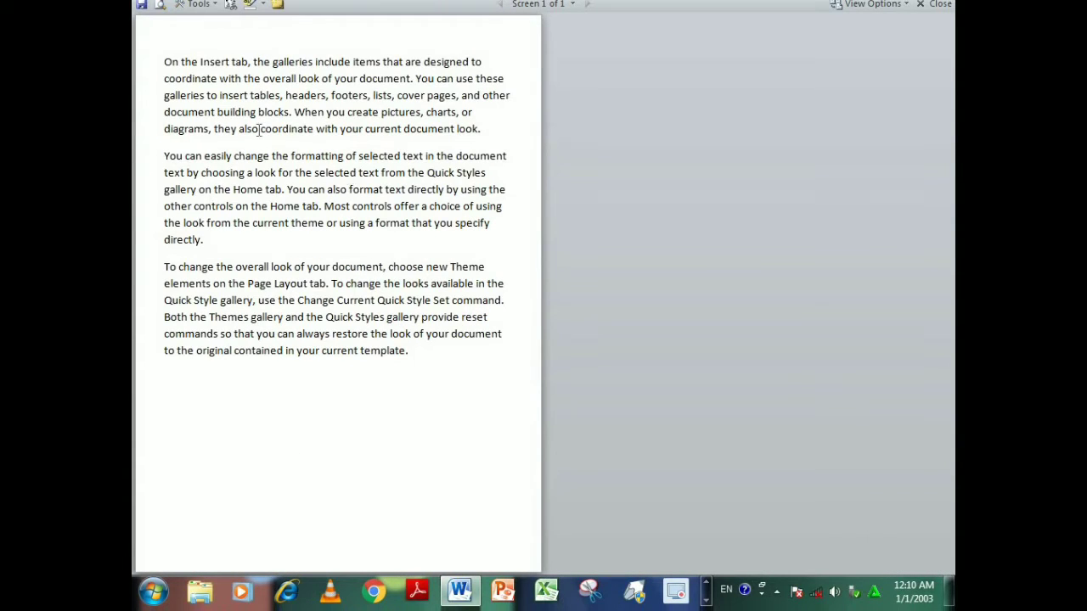
{"action": "left_click", "coordinate": [934, 5]}
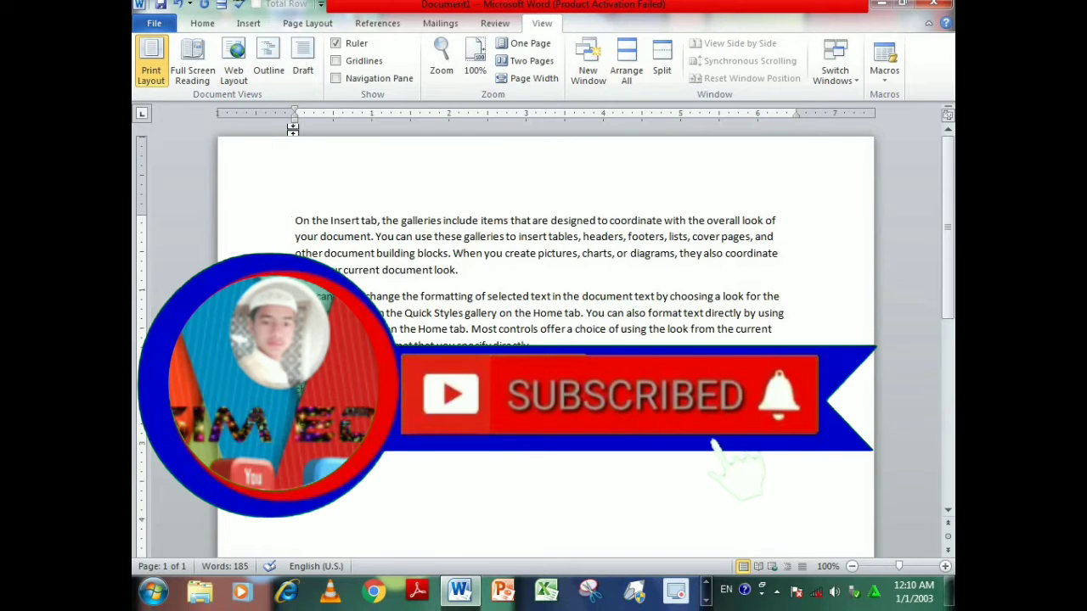
{"action": "left_click", "coordinate": [234, 78]}
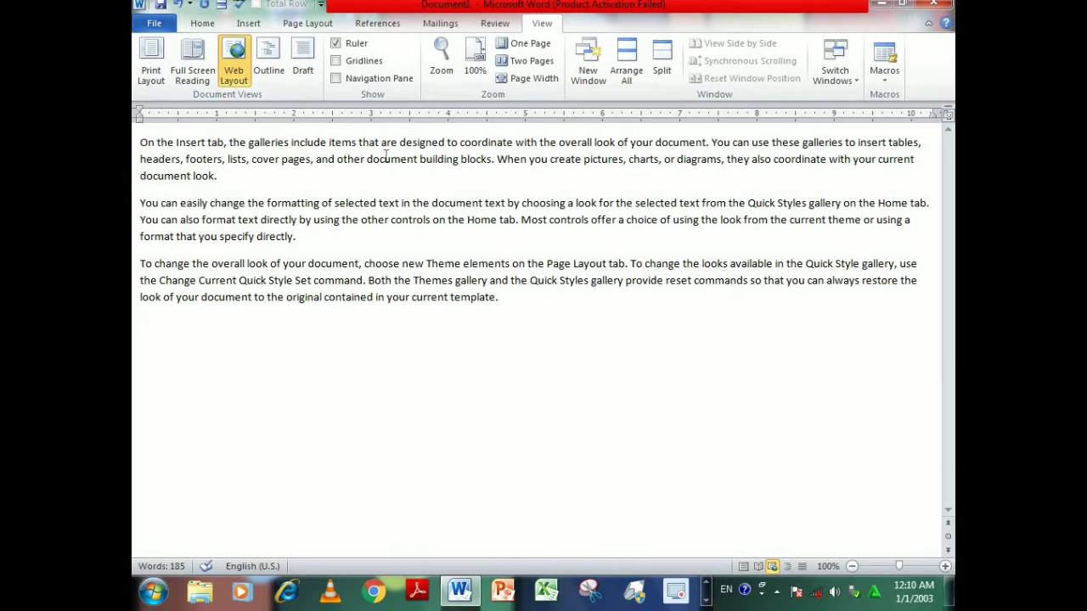
View the sample text in Outline and Draft views, and return the document to Print Layout
{"action": "left_click", "coordinate": [280, 79]}
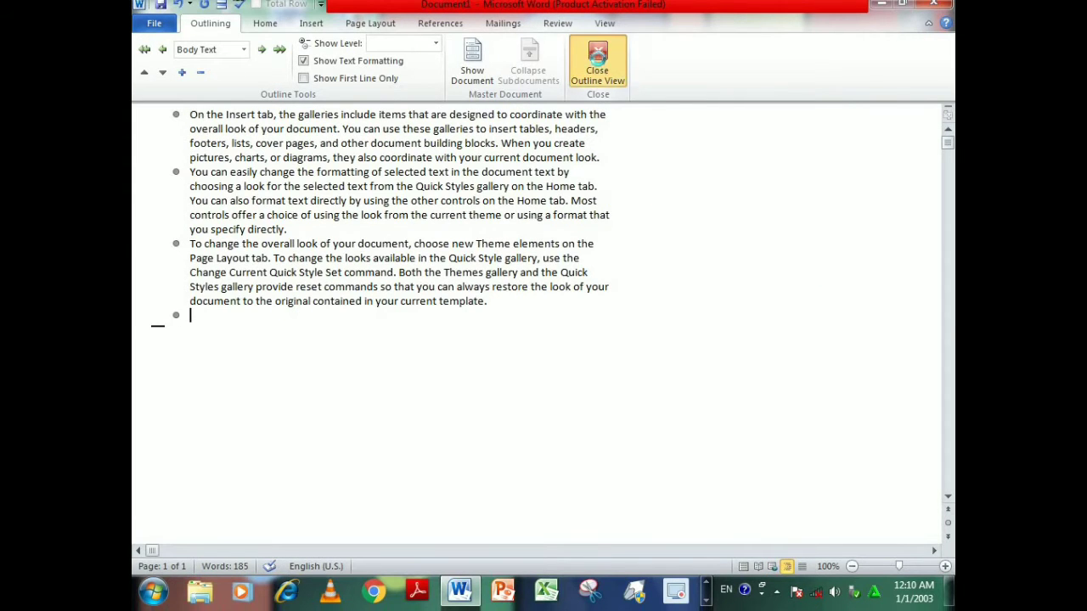
{"action": "left_click", "coordinate": [597, 58]}
{"action": "left_click", "coordinate": [542, 23]}
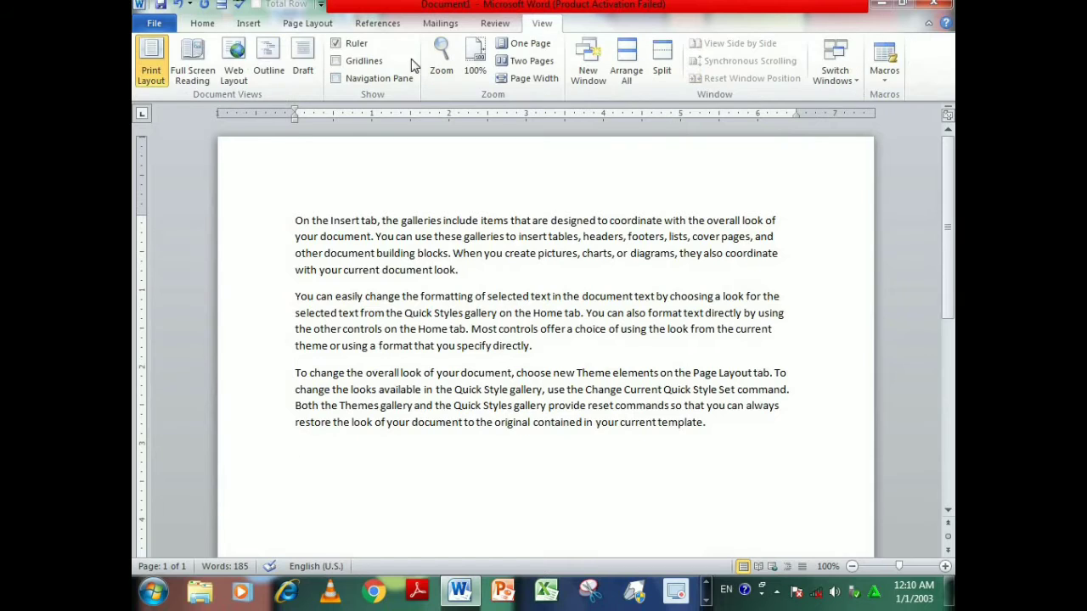
{"action": "left_click", "coordinate": [303, 69]}
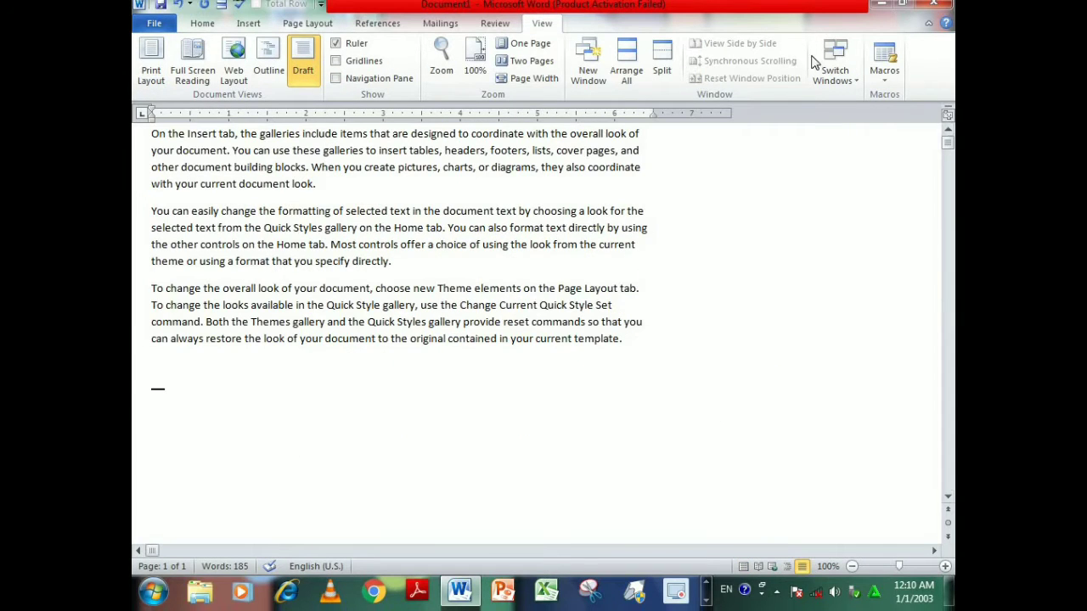
{"action": "left_click", "coordinate": [151, 64]}
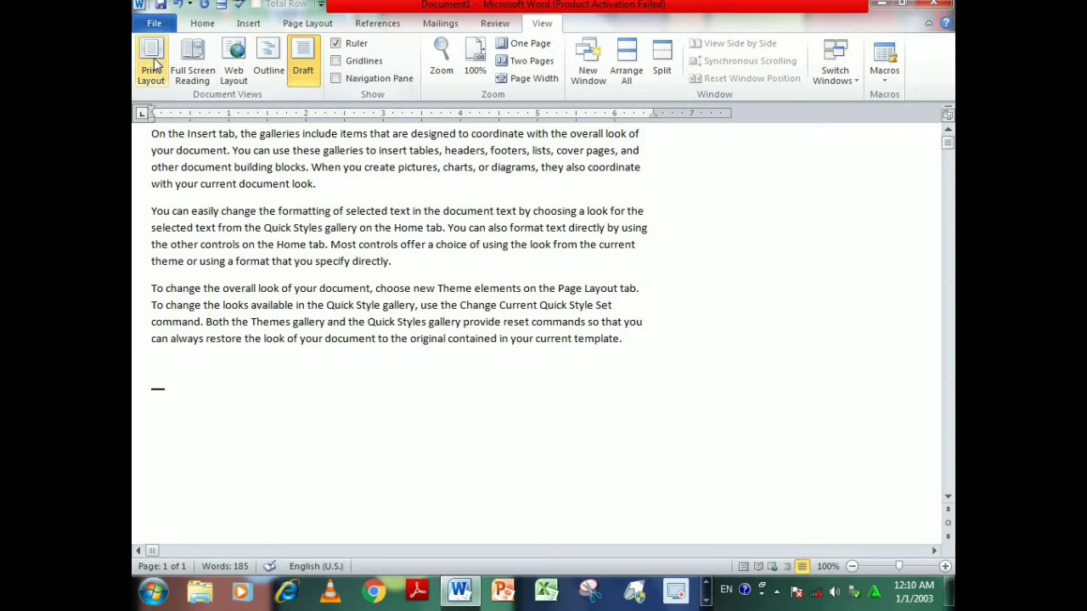
Hide and restore the ruler, and show the gridlines on the page
{"action": "left_click", "coordinate": [363, 48]}
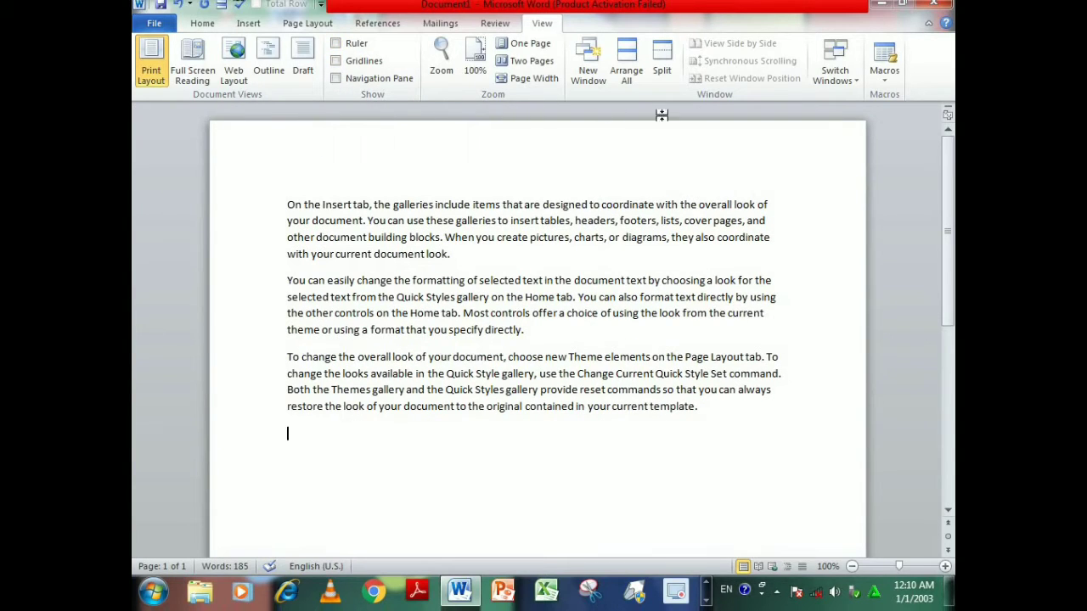
{"action": "left_click", "coordinate": [348, 46]}
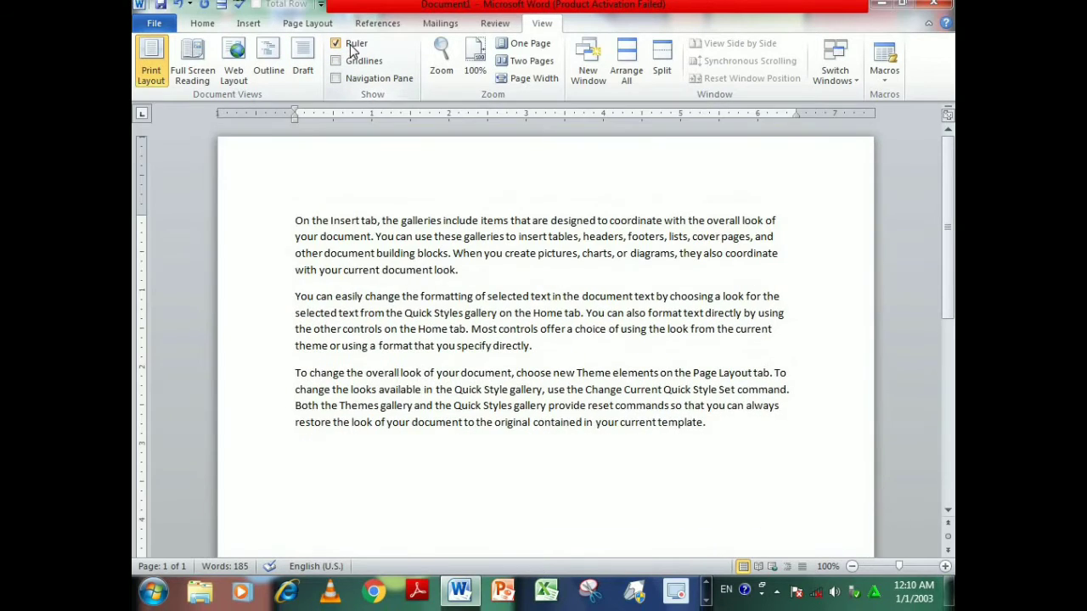
{"action": "left_click", "coordinate": [365, 68]}
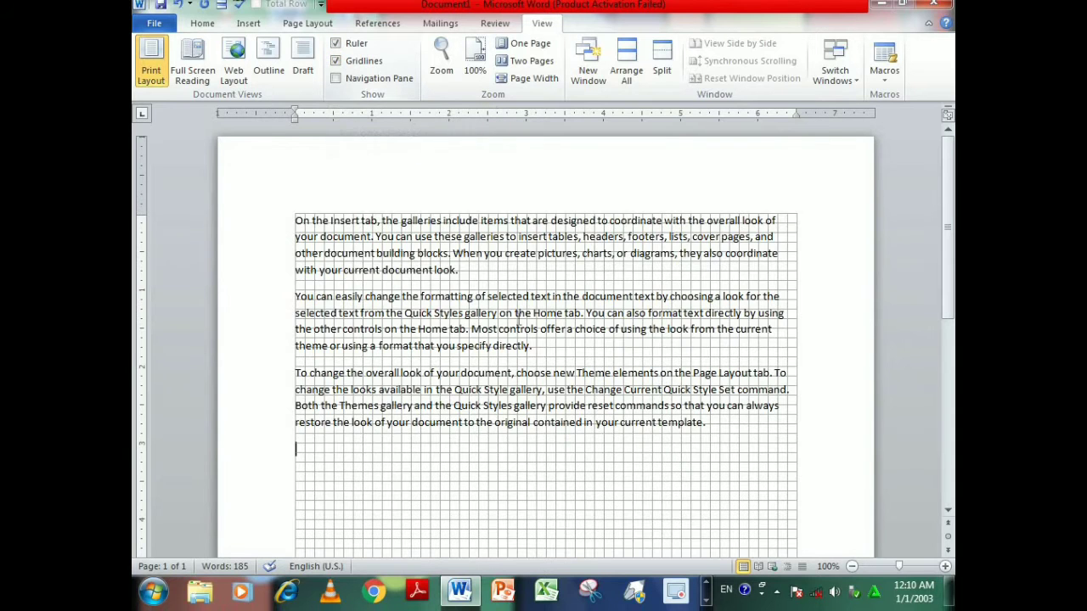
{"action": "scroll", "coordinate": [393, 306], "scroll_direction": "down", "scroll_amount": 5}
{"action": "scroll", "coordinate": [465, 289], "scroll_direction": "down", "scroll_amount": 3}
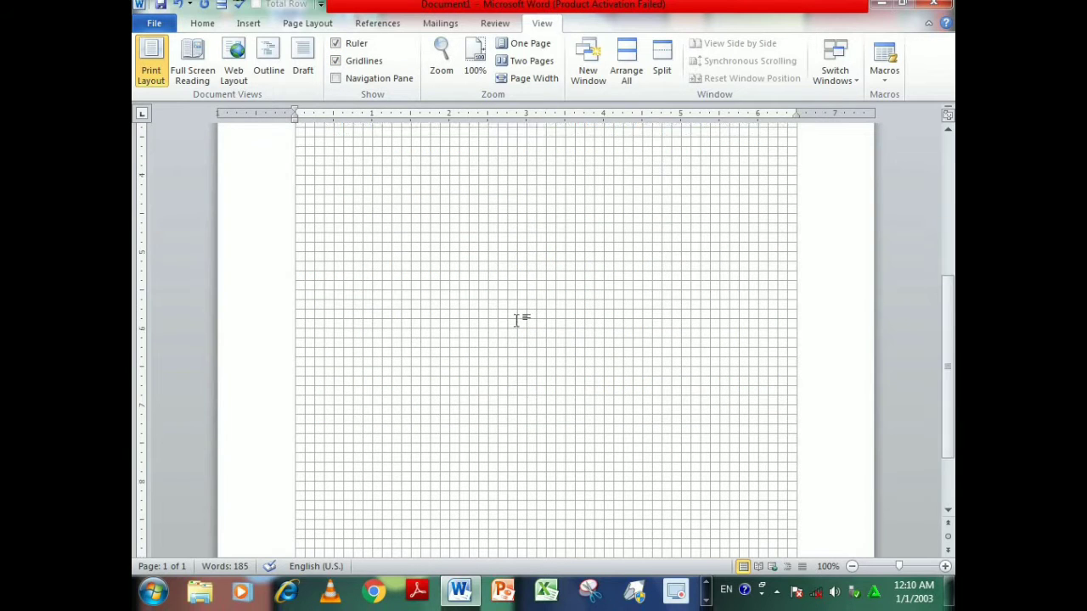
Draw a rectangle about 2 inches wide and 1.25 inches high near the left margin in the empty area below the text
{"action": "left_click", "coordinate": [249, 24]}
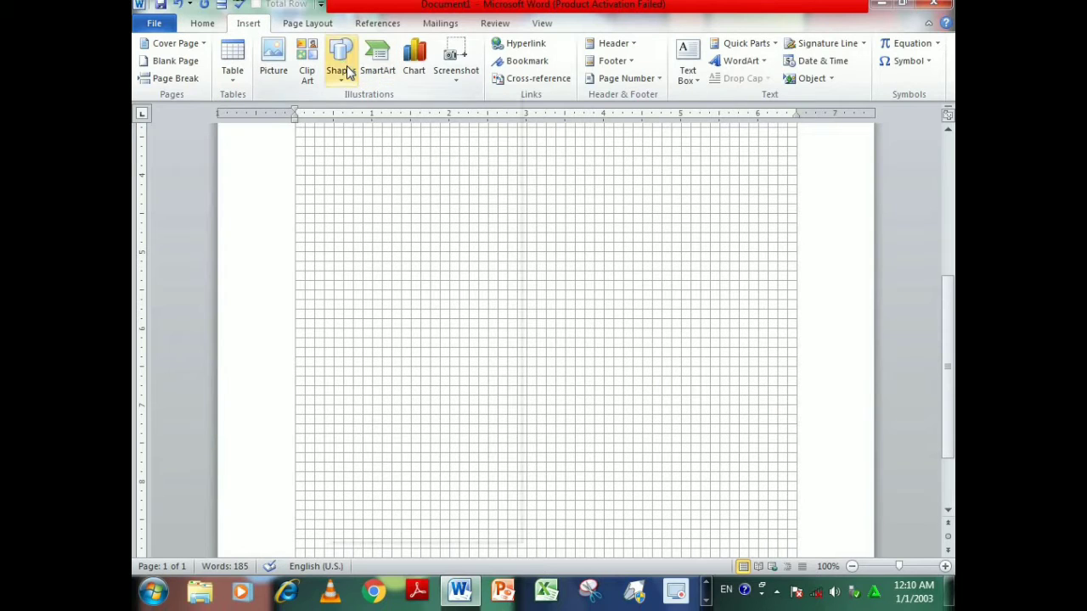
{"action": "left_click", "coordinate": [341, 63]}
{"action": "left_click", "coordinate": [335, 188]}
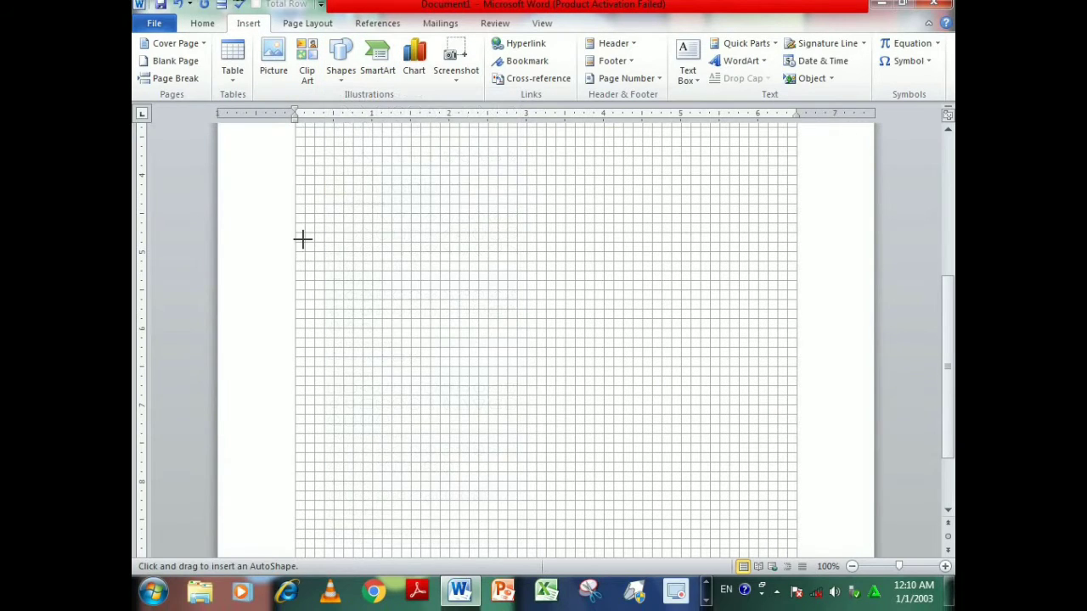
{"action": "left_click_drag", "start_coordinate": [305, 240], "coordinate": [459, 336]}
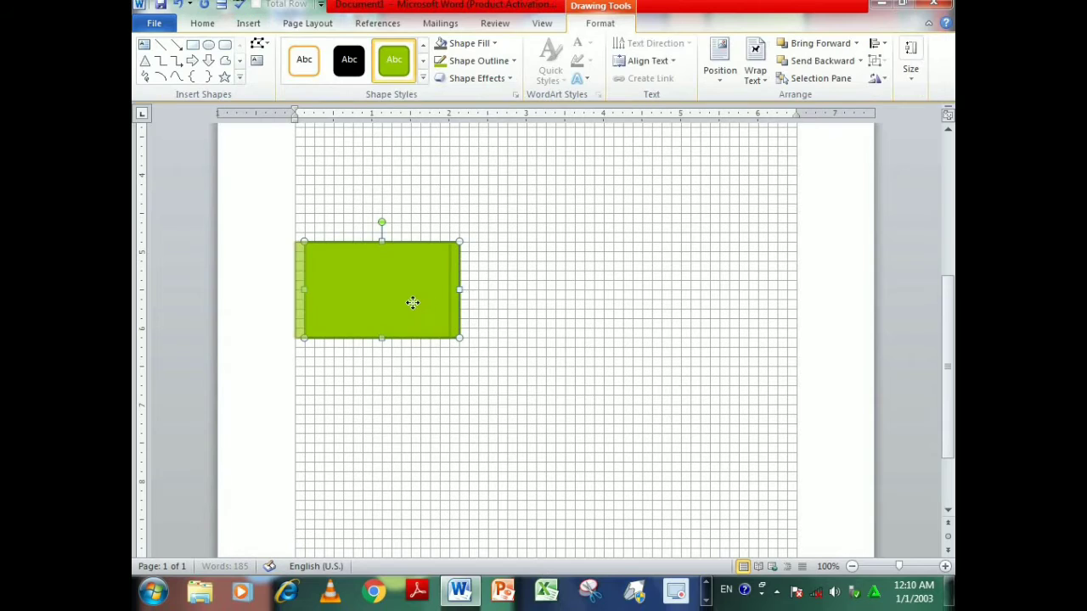
Draw a second rectangle about 2.5 inches wide and 1.1 inches high to the right of the first, and reposition it along the gridlines
{"action": "left_click", "coordinate": [247, 27]}
{"action": "left_click", "coordinate": [340, 59]}
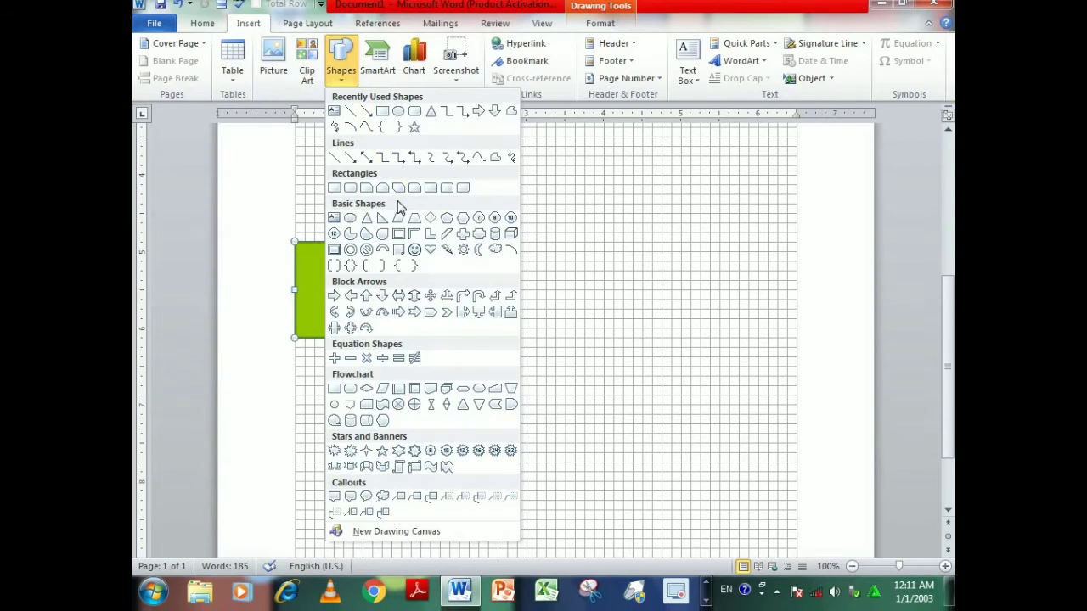
{"action": "left_click", "coordinate": [335, 187]}
{"action": "left_click_drag", "start_coordinate": [513, 247], "coordinate": [710, 336]}
{"action": "mouse_move", "coordinate": [640, 311]}
{"action": "left_mouse_down"}
{"action": "mouse_move", "coordinate": [629, 294]}
{"action": "mouse_move", "coordinate": [640, 303]}
{"action": "mouse_move", "coordinate": [601, 301]}
{"action": "mouse_move", "coordinate": [582, 279]}
{"action": "mouse_move", "coordinate": [581, 296]}
{"action": "mouse_move", "coordinate": [553, 280]}
{"action": "left_mouse_up"}
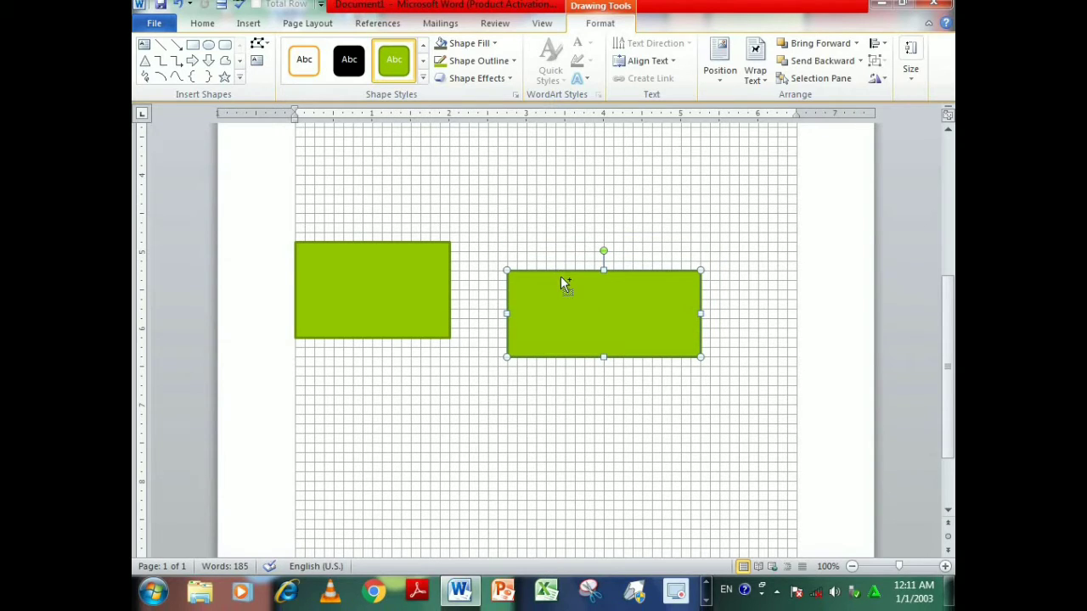
Undo both rectangles and their moves, and hide the page gridlines
{"action": "key", "text": "ctrl+z"}
{"action": "key", "text": "ctrl+z"}
{"action": "key", "text": "ctrl+z"}
{"action": "key", "text": "ctrl+z"}
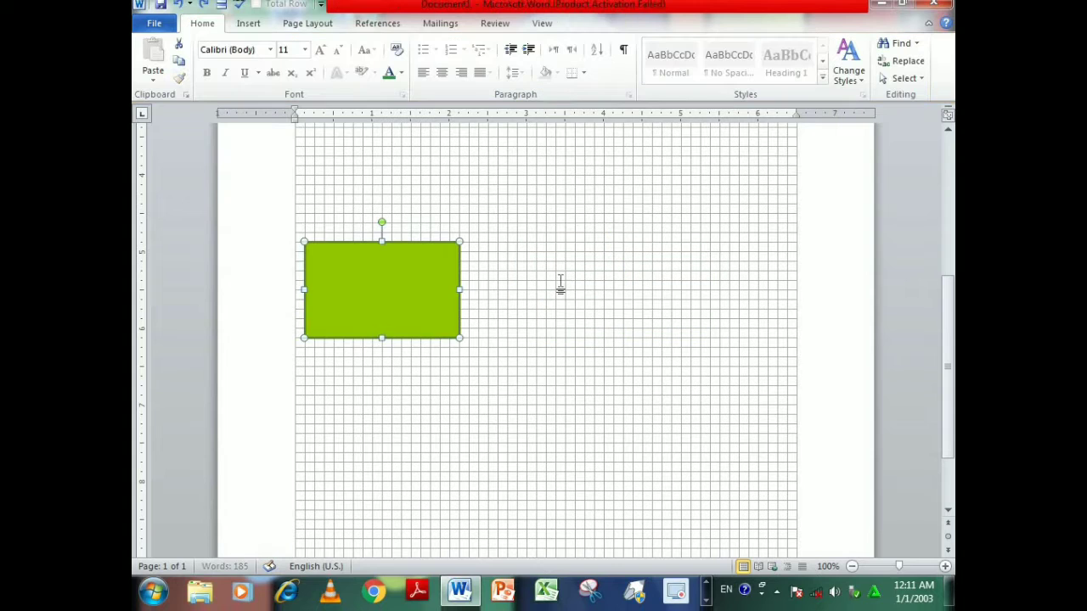
{"action": "key", "text": "ctrl+z"}
{"action": "key", "text": "ctrl+z"}
{"action": "key", "text": "ctrl+z"}
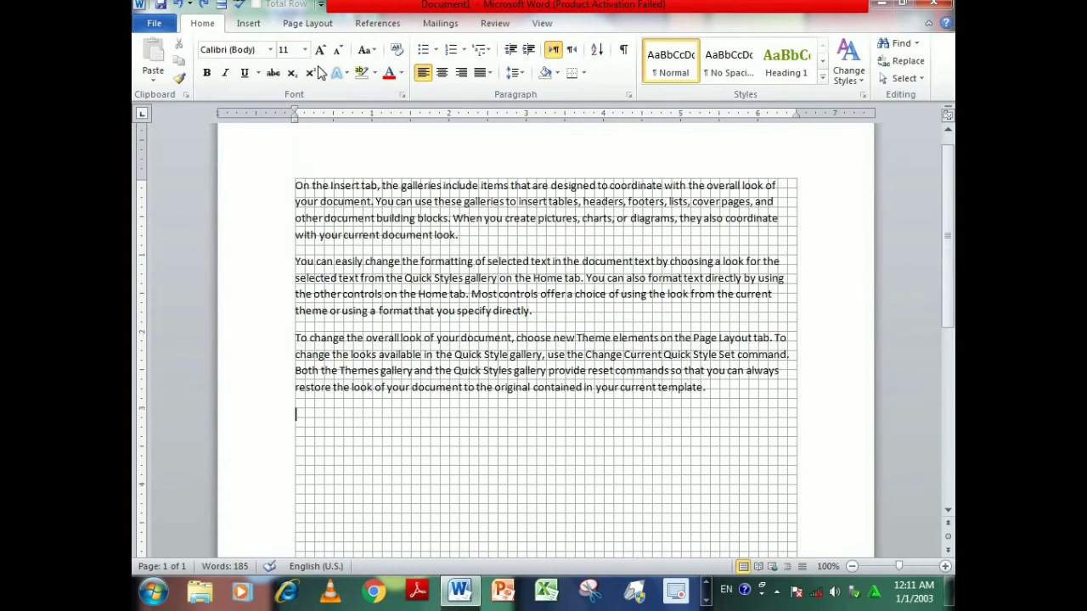
{"action": "left_click", "coordinate": [542, 23]}
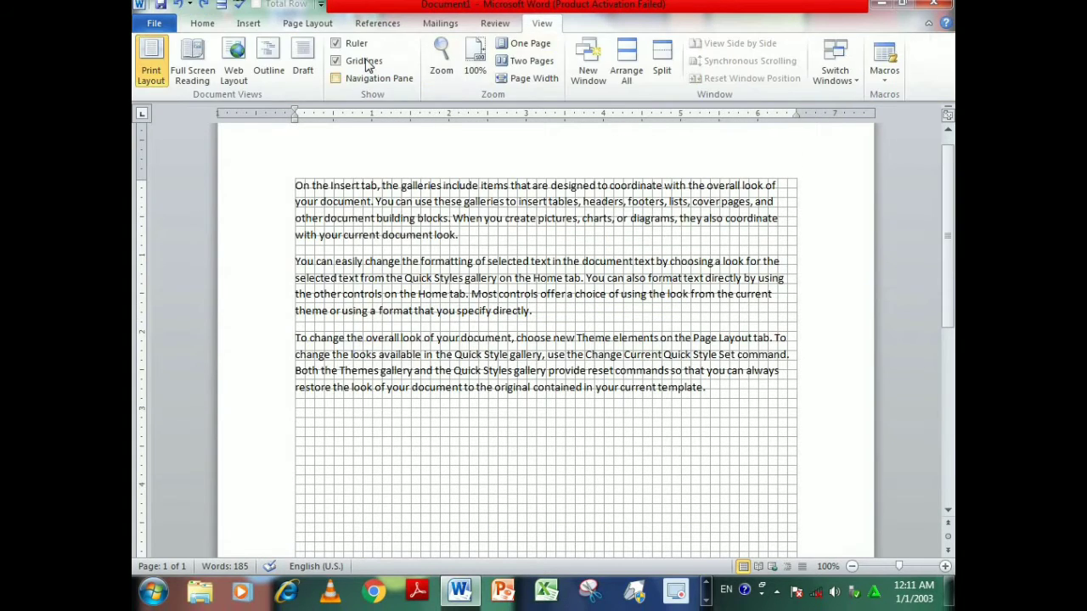
{"action": "left_click", "coordinate": [336, 61]}
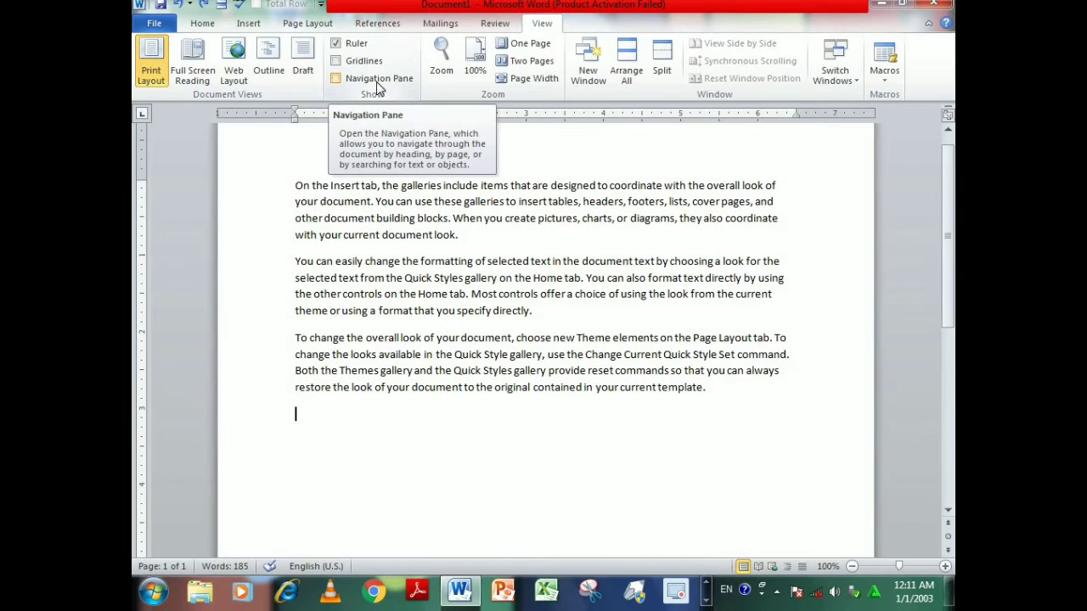
Search the document for "on" with the Navigation Pane, and close the pane
{"action": "left_click", "coordinate": [376, 82]}
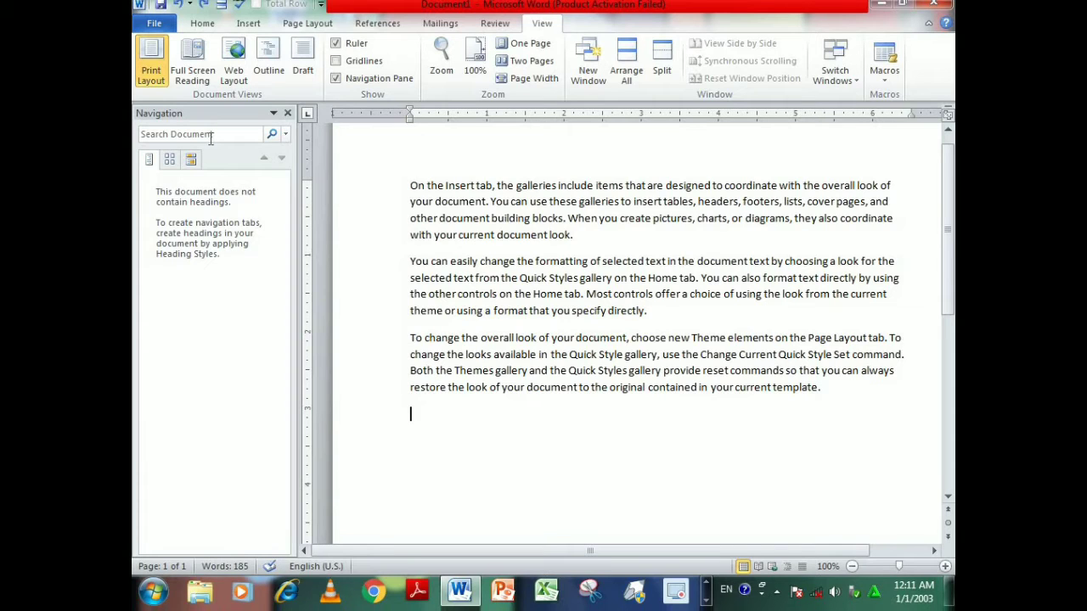
{"action": "left_click", "coordinate": [200, 136]}
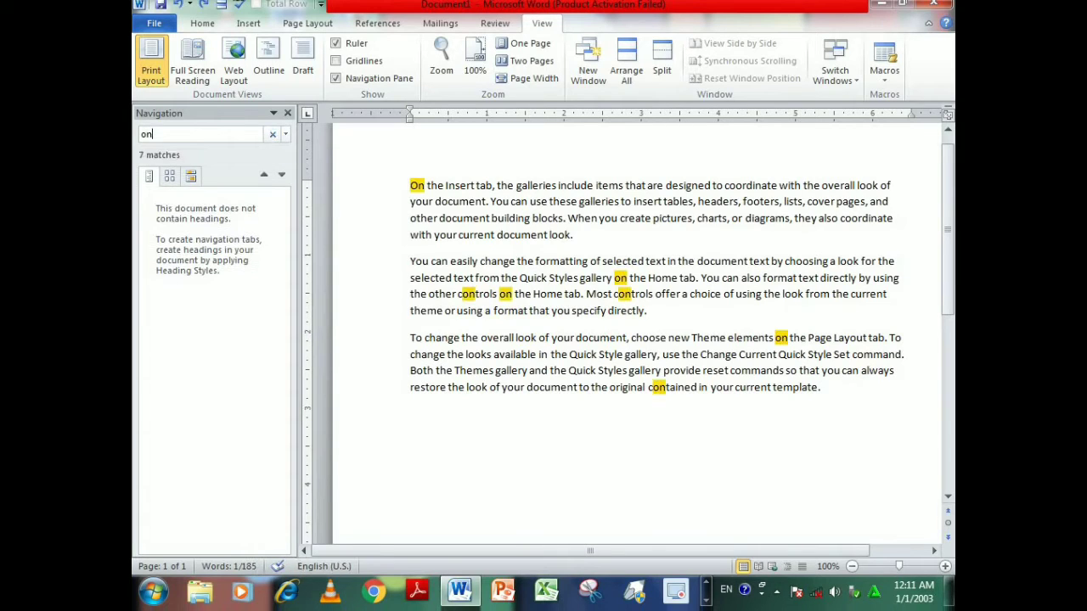
{"action": "left_click", "coordinate": [287, 115]}
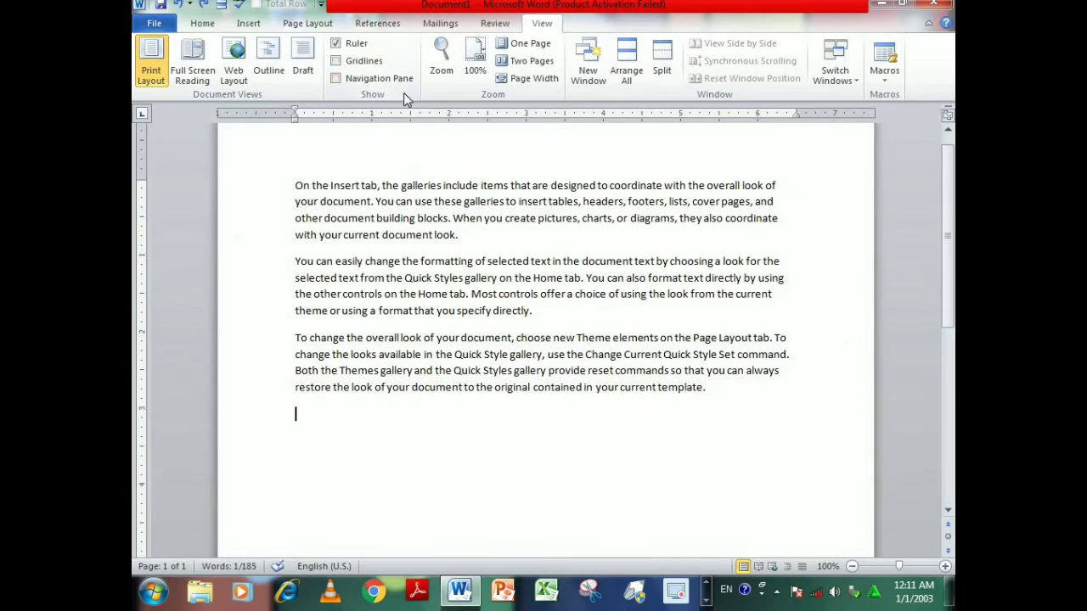
Zoom the document to 200% and reset it to 100%
{"action": "left_click", "coordinate": [441, 61]}
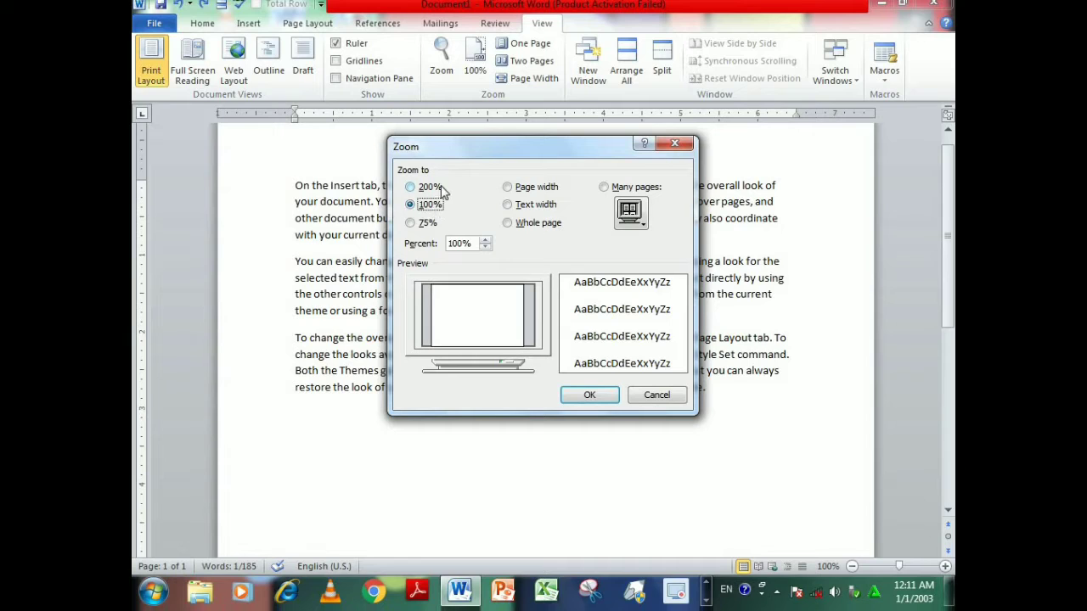
{"action": "left_click", "coordinate": [411, 223]}
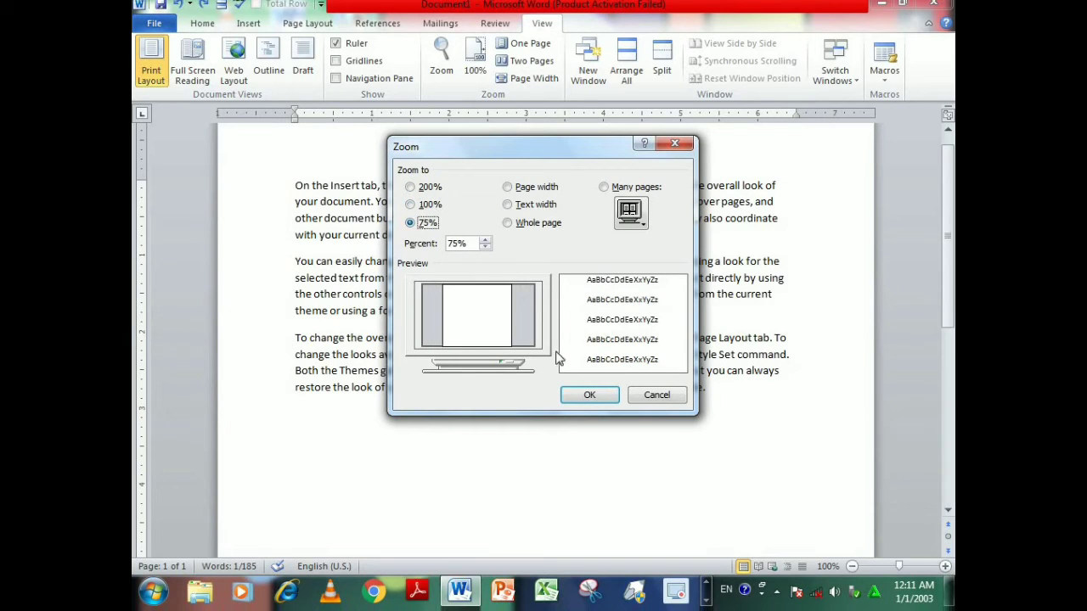
{"action": "left_click", "coordinate": [427, 189]}
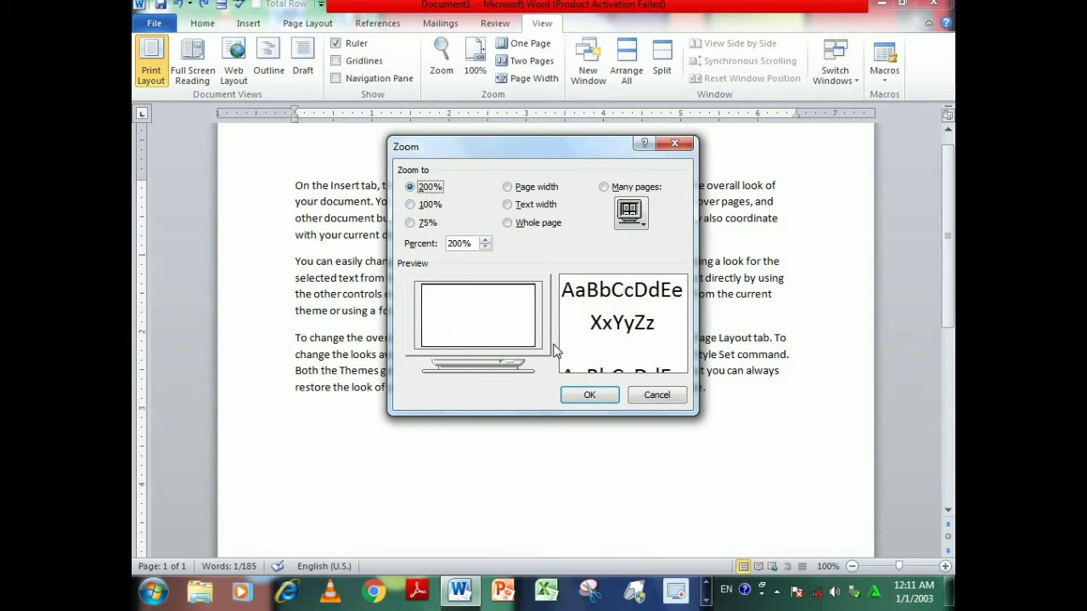
{"action": "left_click", "coordinate": [586, 395]}
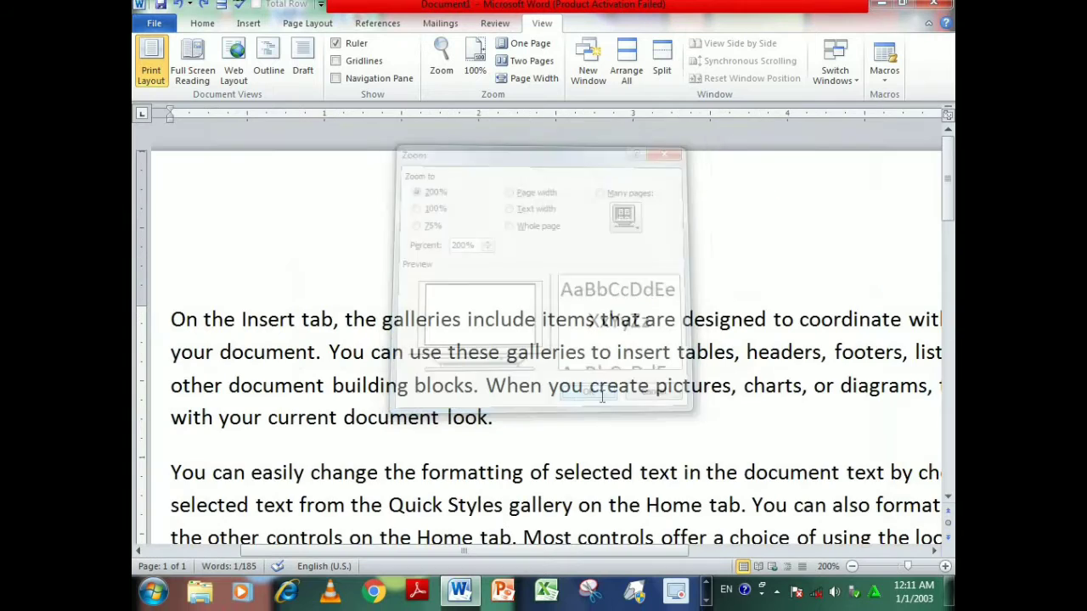
{"action": "left_click", "coordinate": [473, 70]}
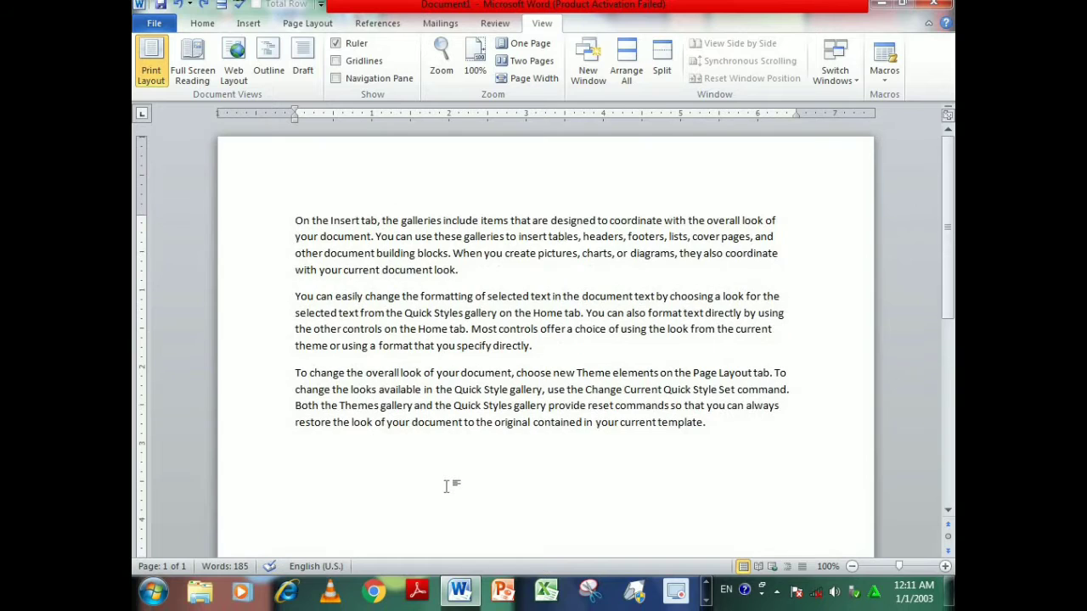
Fit one page and two pages in the window, and insert a page break before "change the looks available" in the third paragraph
{"action": "left_click", "coordinate": [531, 44]}
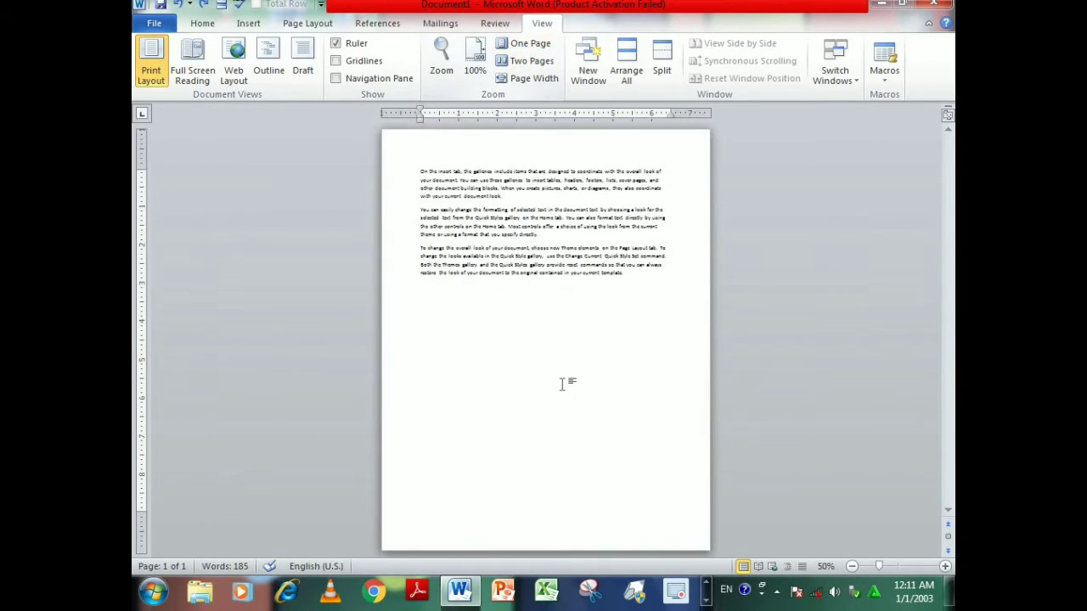
{"action": "left_click", "coordinate": [550, 64]}
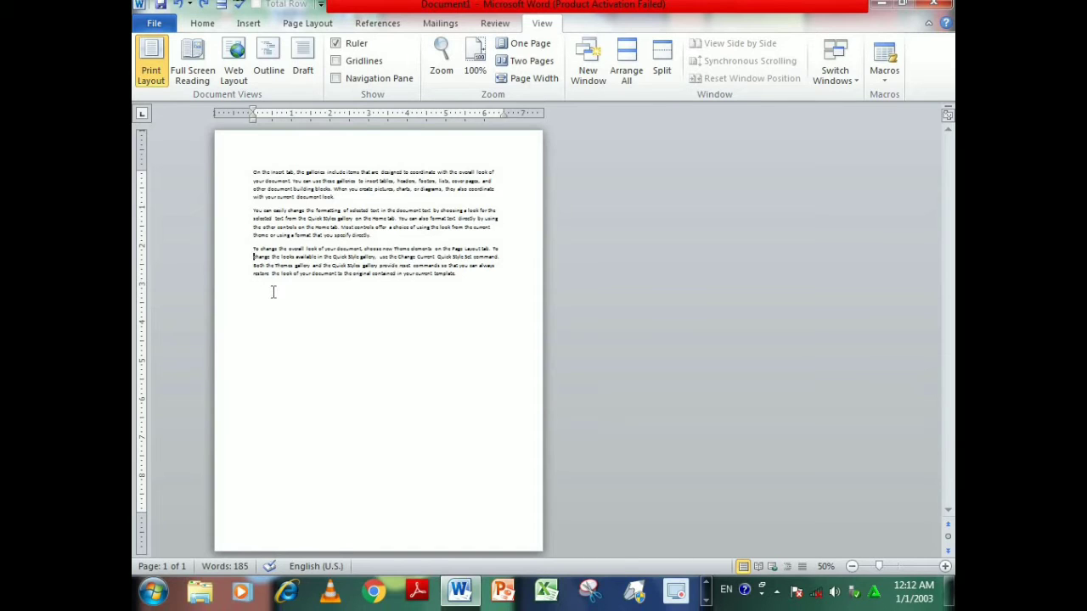
{"action": "key", "text": "ctrl+Return"}
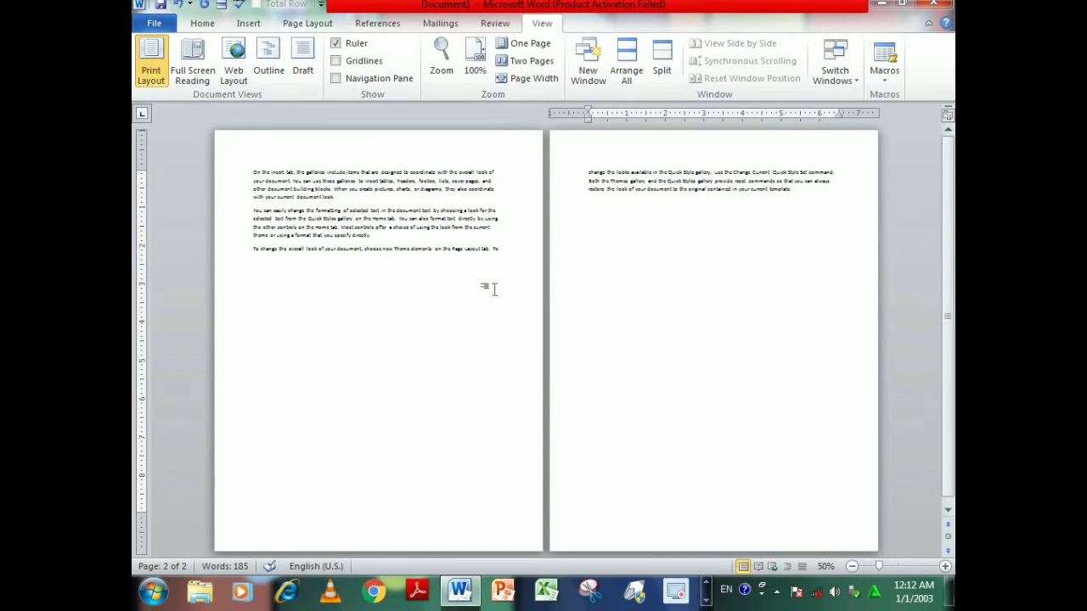
Set the document zoom to Page Width and look down the second page
{"action": "left_click", "coordinate": [540, 80]}
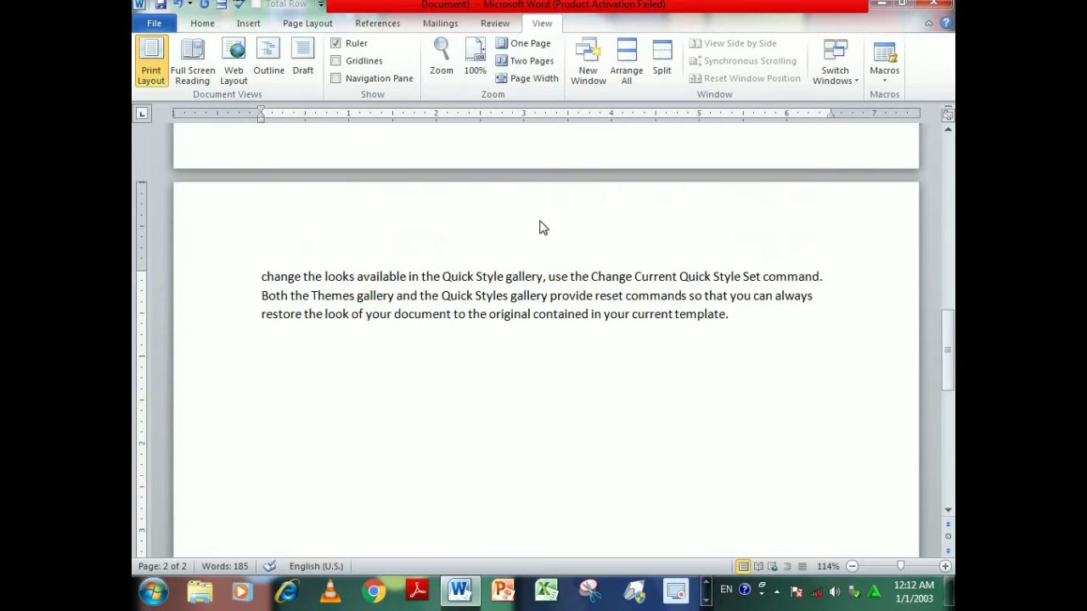
{"action": "scroll", "coordinate": [540, 212], "scroll_direction": "down", "scroll_amount": 5}
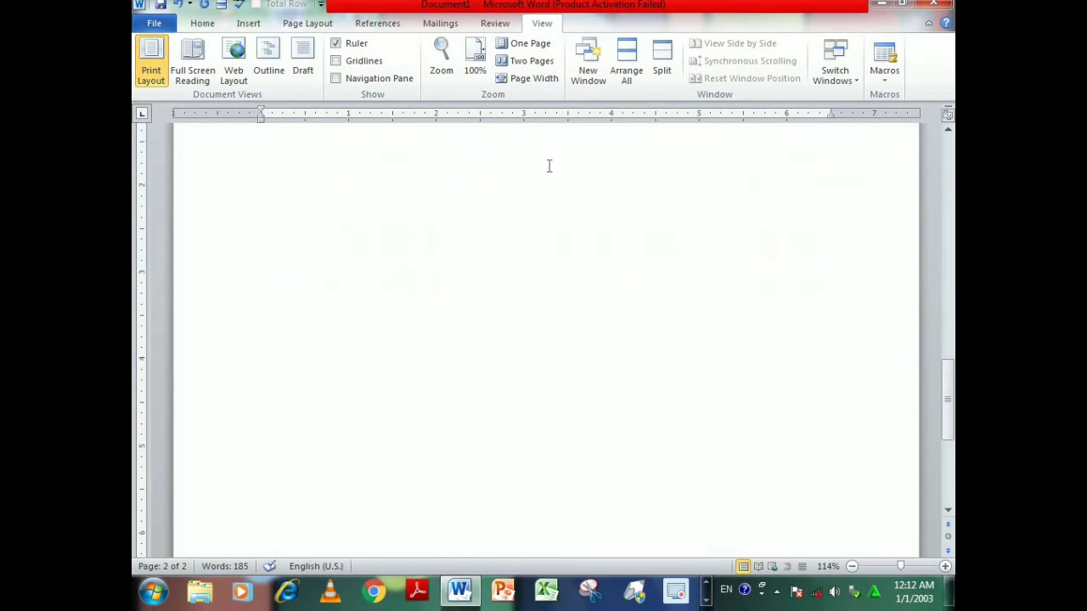
Set the document zoom to show one whole page in the window
{"action": "scroll", "coordinate": [539, 49], "scroll_direction": "up", "scroll_amount": 6}
{"action": "scroll", "coordinate": [539, 49], "scroll_direction": "down", "scroll_amount": 6}
{"action": "left_click", "coordinate": [524, 43]}
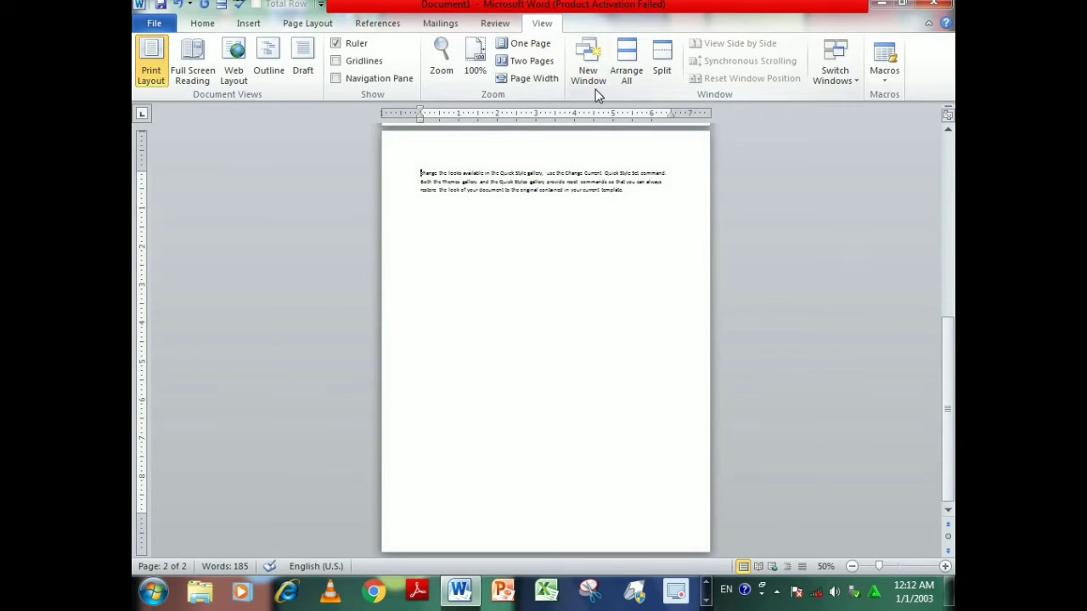
{"action": "scroll", "coordinate": [597, 98], "scroll_direction": "up", "scroll_amount": 6}
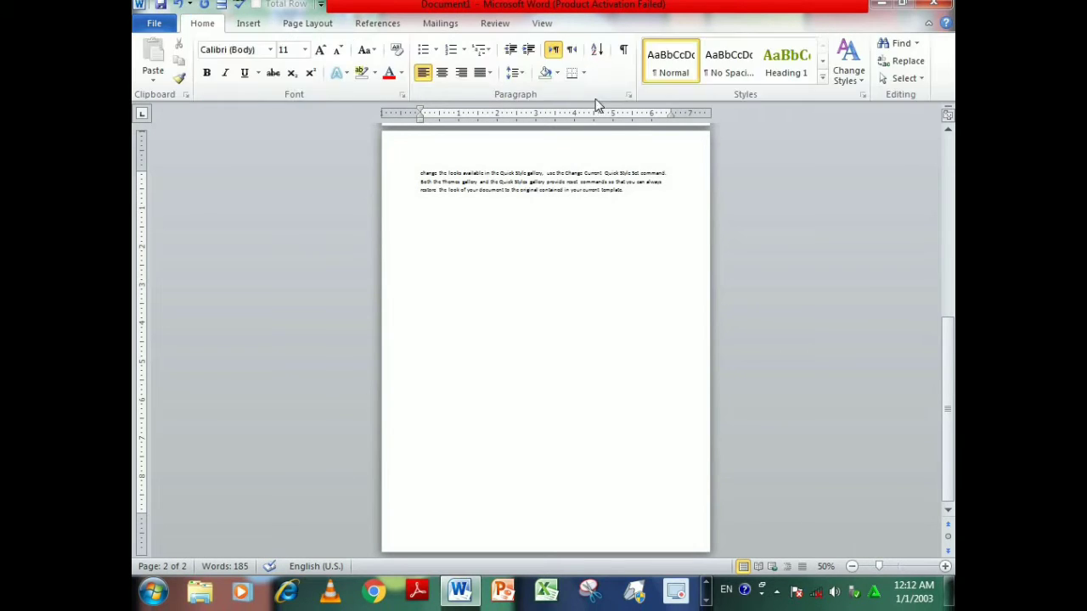
Open a second window of the document and move it lower so the original window's ribbon is uncovered
{"action": "left_click", "coordinate": [548, 23]}
{"action": "left_click", "coordinate": [591, 63]}
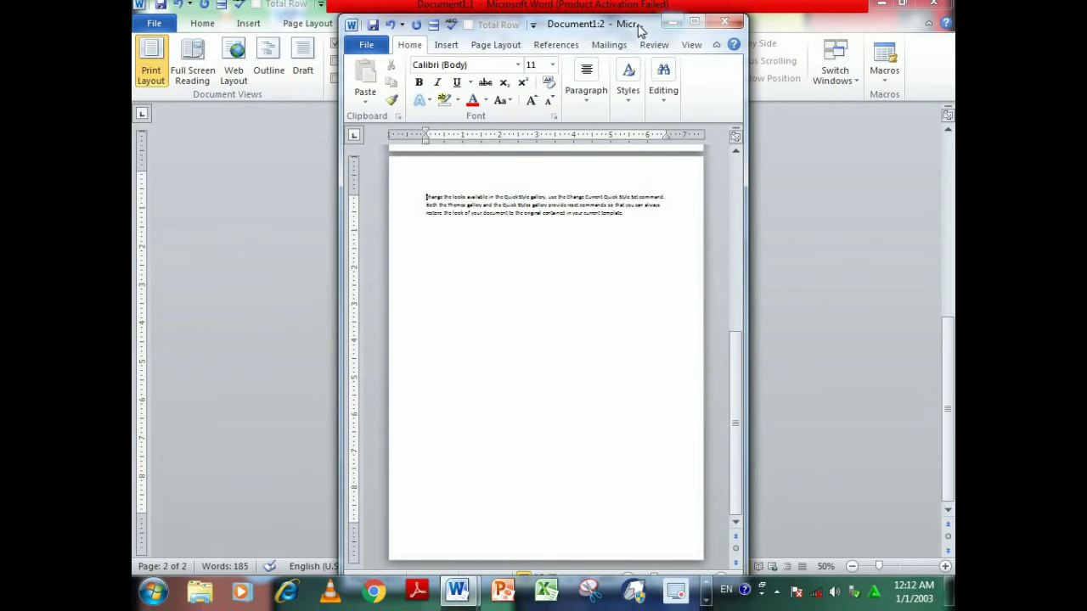
{"action": "left_click_drag", "start_coordinate": [636, 32], "coordinate": [608, 177]}
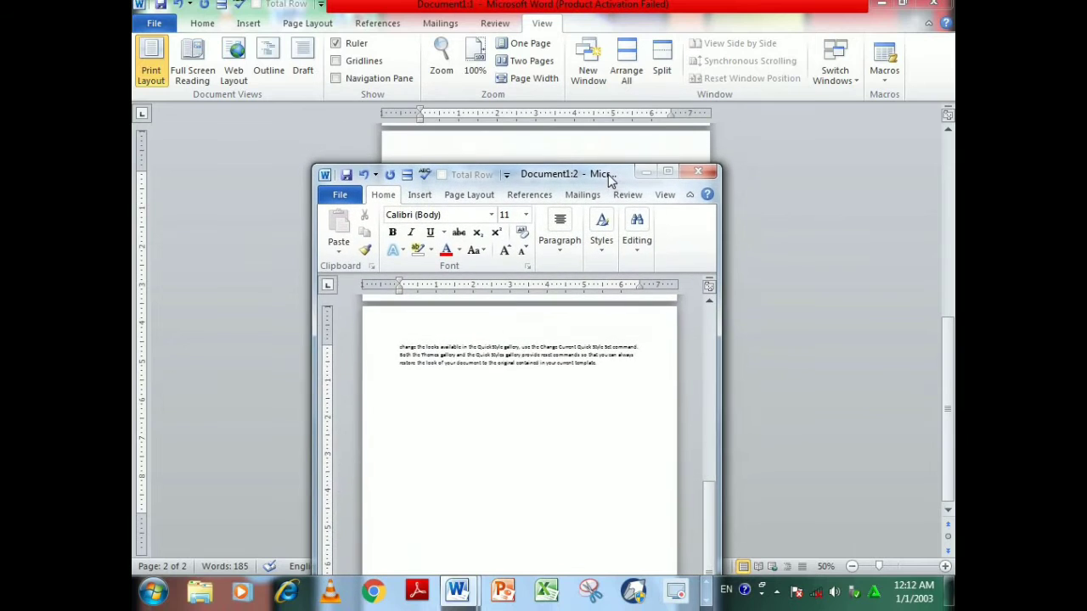
Arrange all open Word windows on the screen and look through the pages in both
{"action": "left_click", "coordinate": [627, 71]}
{"action": "left_click", "coordinate": [629, 76]}
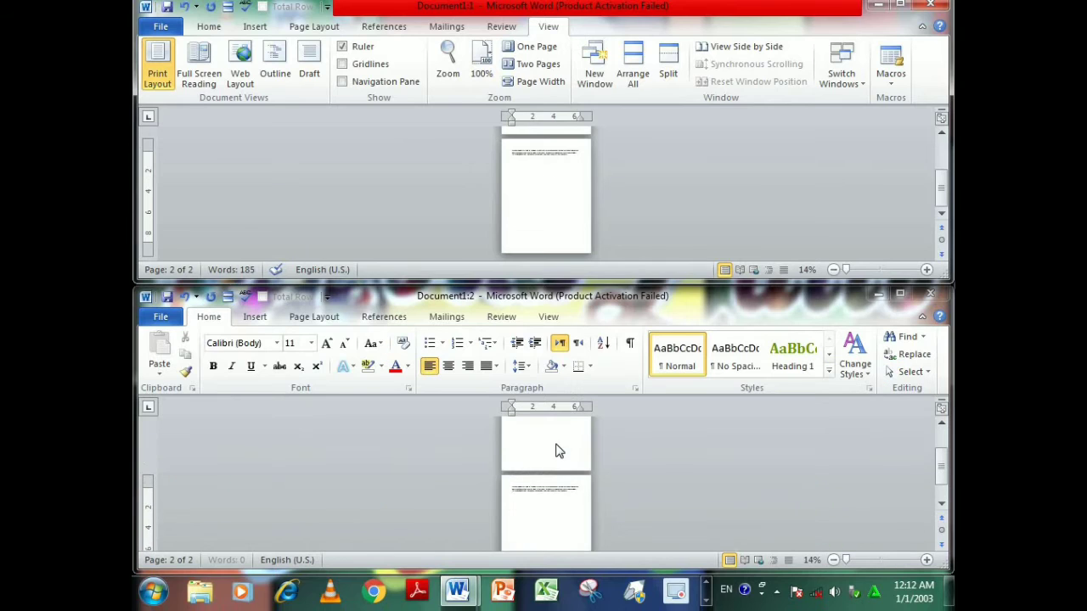
{"action": "scroll", "coordinate": [559, 456], "scroll_direction": "up", "scroll_amount": 1}
{"action": "scroll", "coordinate": [586, 212], "scroll_direction": "up", "scroll_amount": 1}
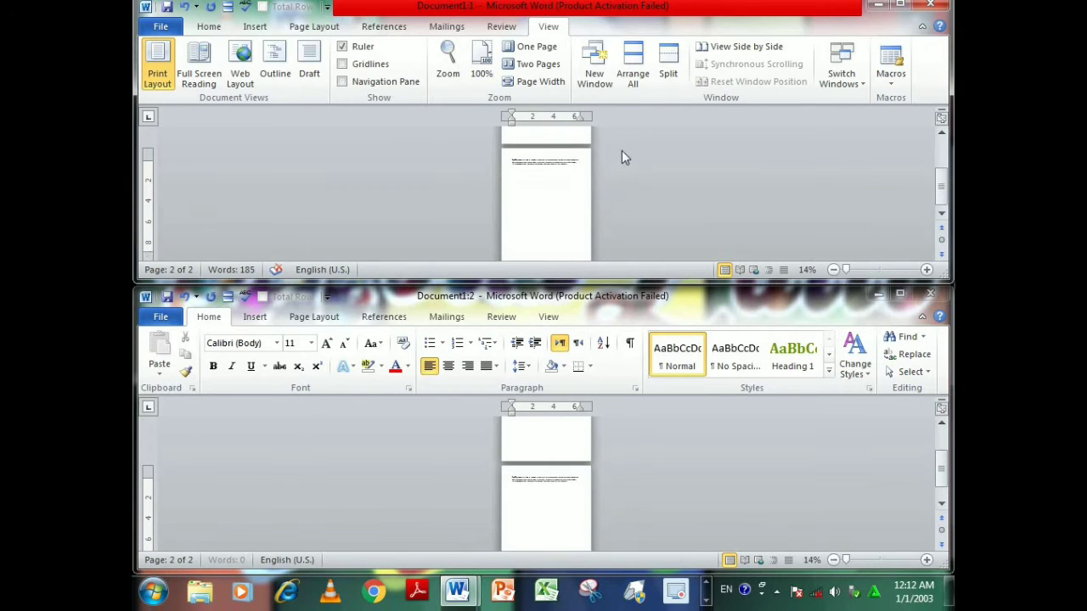
Try splitting the Document1:1 window, and view the two document windows side by side
{"action": "left_click", "coordinate": [671, 72]}
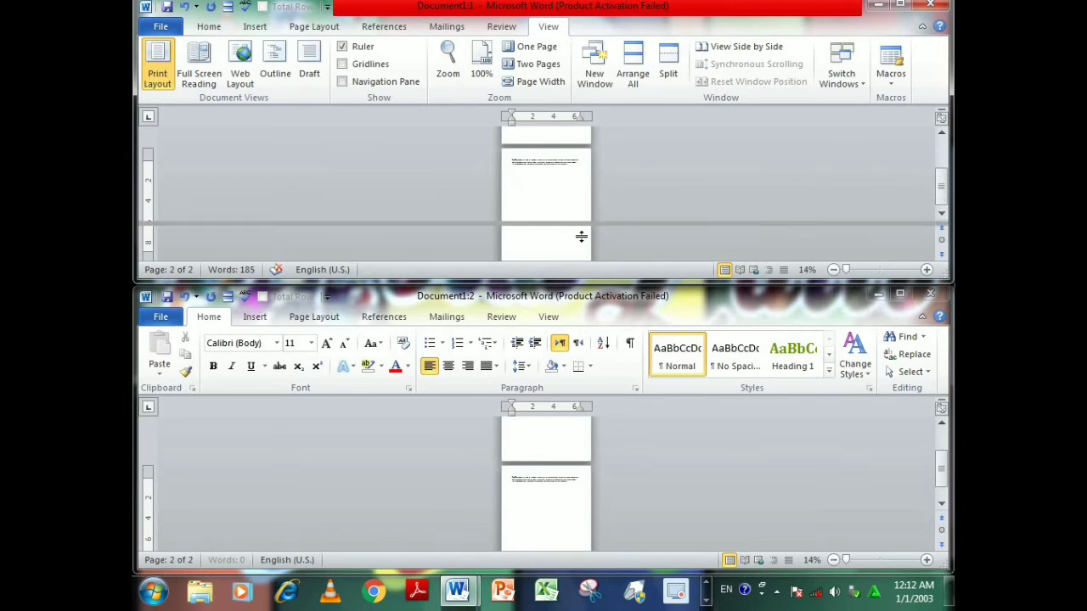
{"action": "left_click", "coordinate": [575, 235]}
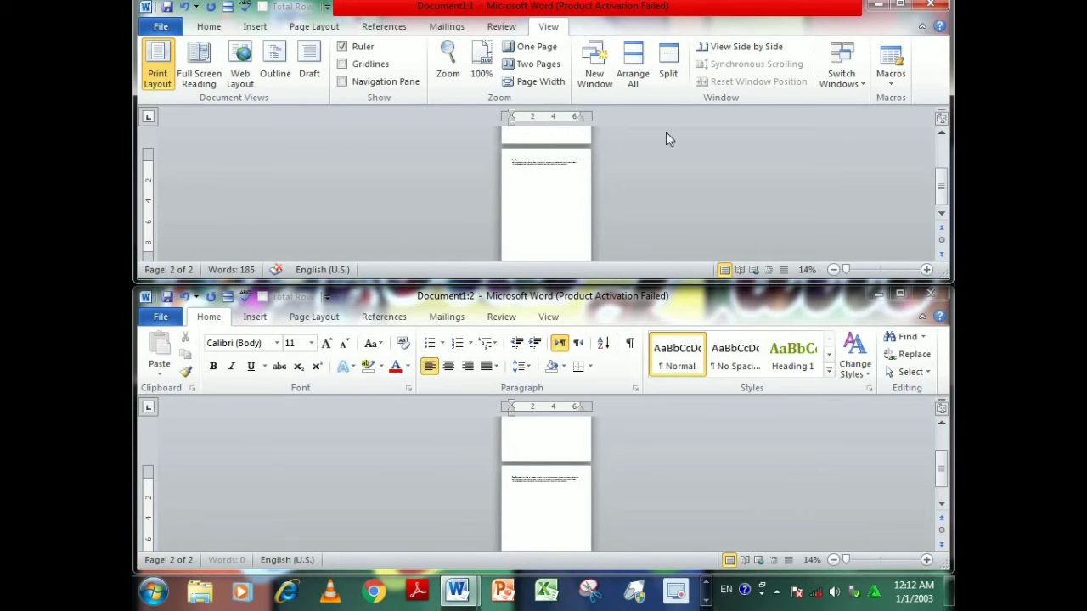
{"action": "left_click", "coordinate": [747, 47]}
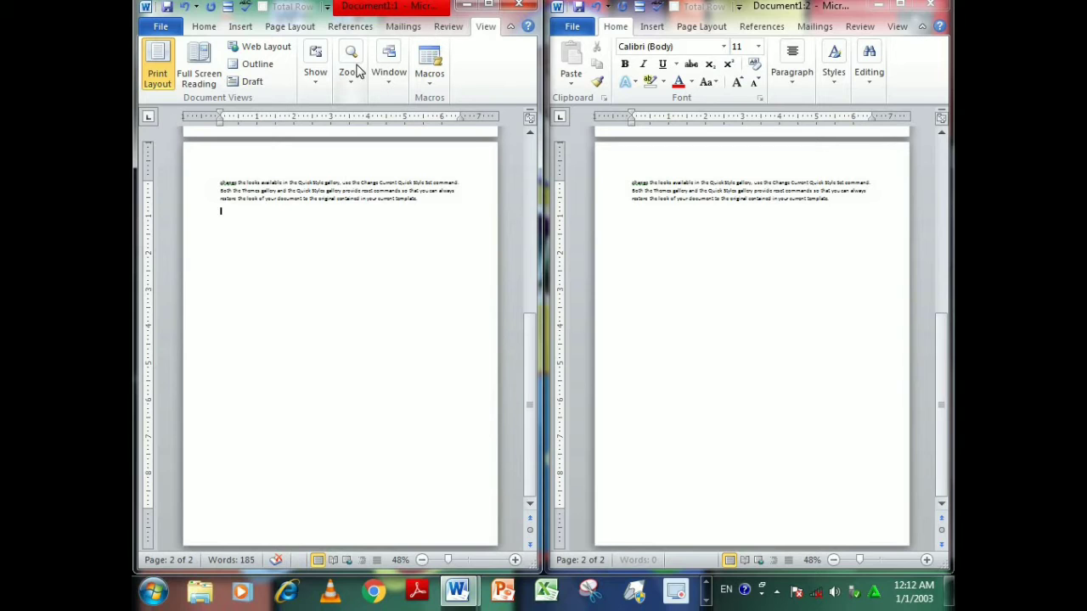
Close the Document1:1 window and maximize the remaining document window at its first page
{"action": "left_click", "coordinate": [528, 7]}
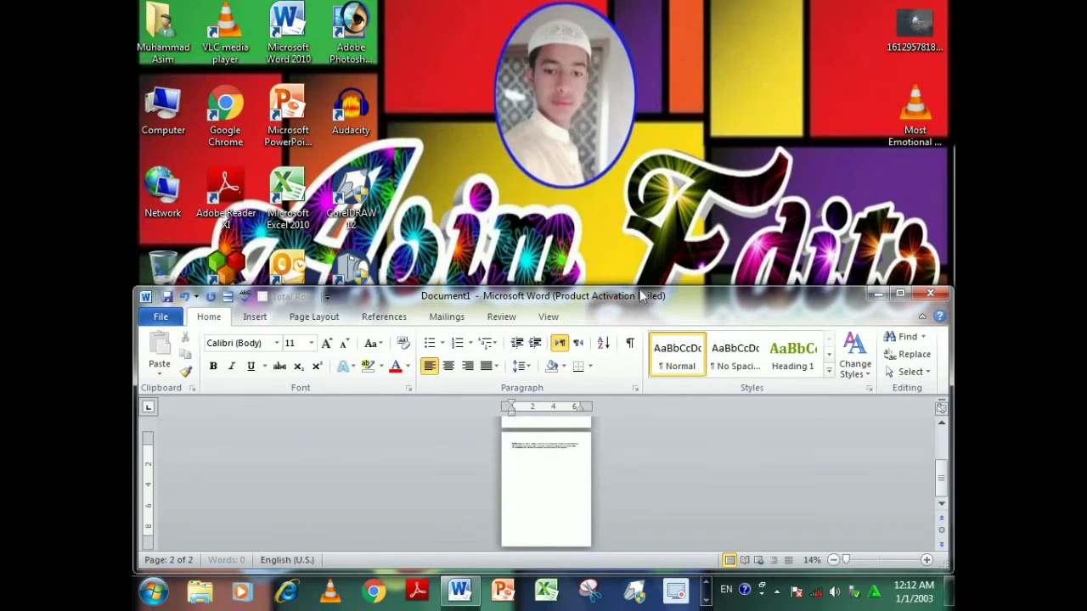
{"action": "double_click", "coordinate": [643, 296]}
{"action": "scroll", "coordinate": [548, 246], "scroll_direction": "up", "scroll_amount": 5}
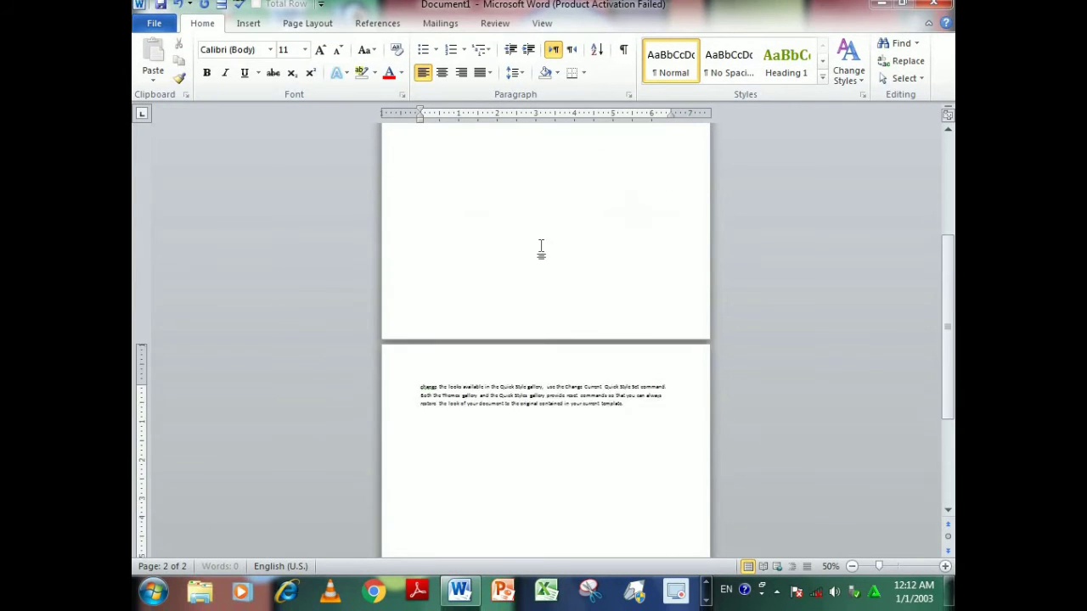
{"action": "scroll", "coordinate": [540, 247], "scroll_direction": "up", "scroll_amount": 3}
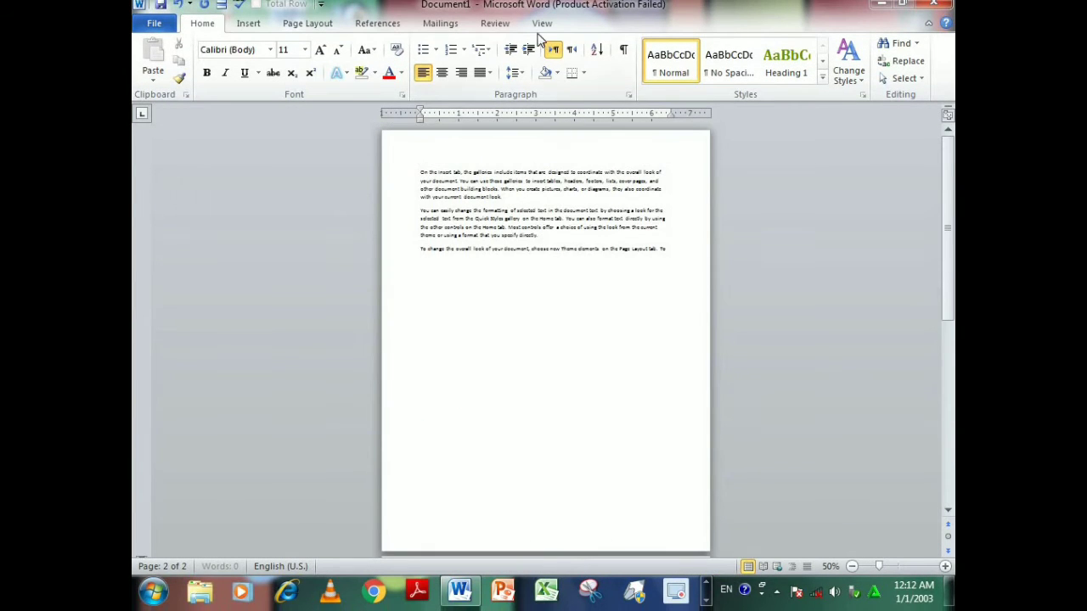
Check the list of open windows, and open a new blank Word document in a maximized window
{"action": "left_click", "coordinate": [542, 23]}
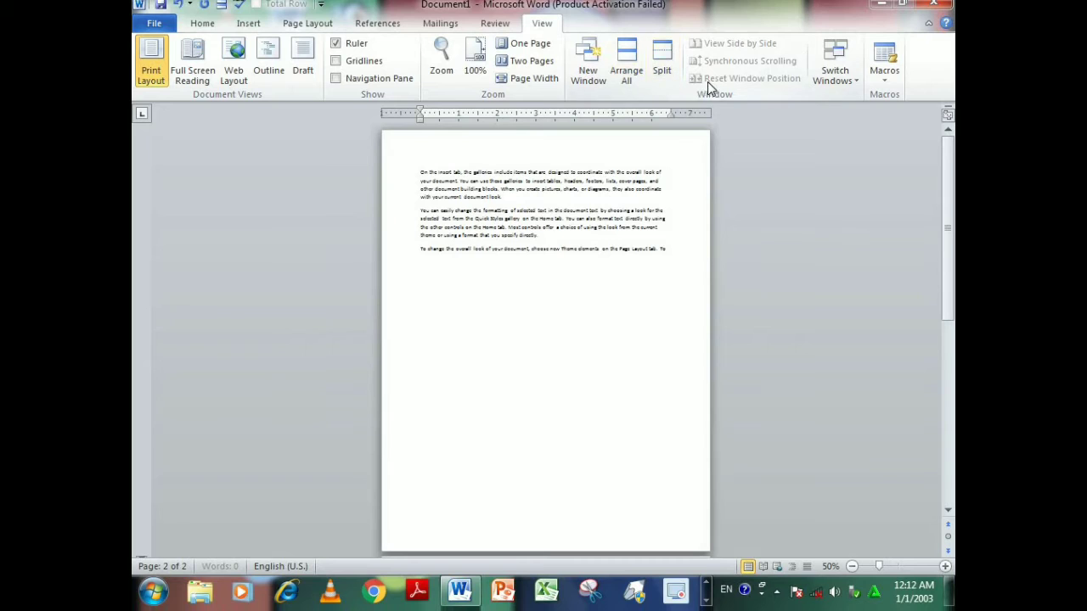
{"action": "left_click", "coordinate": [844, 75]}
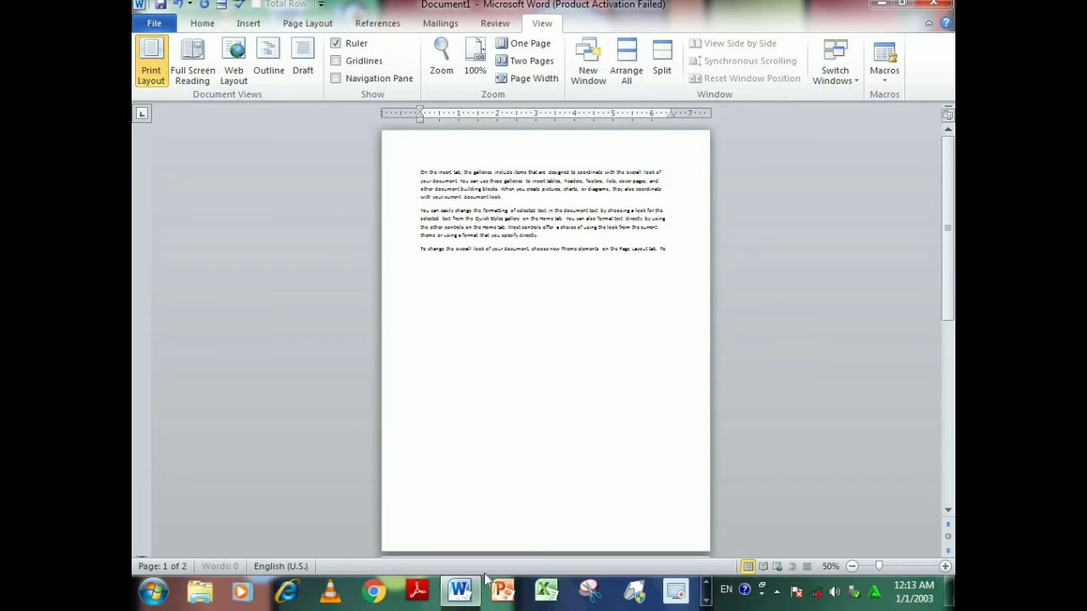
{"action": "right_click", "coordinate": [460, 592]}
{"action": "left_click", "coordinate": [481, 512]}
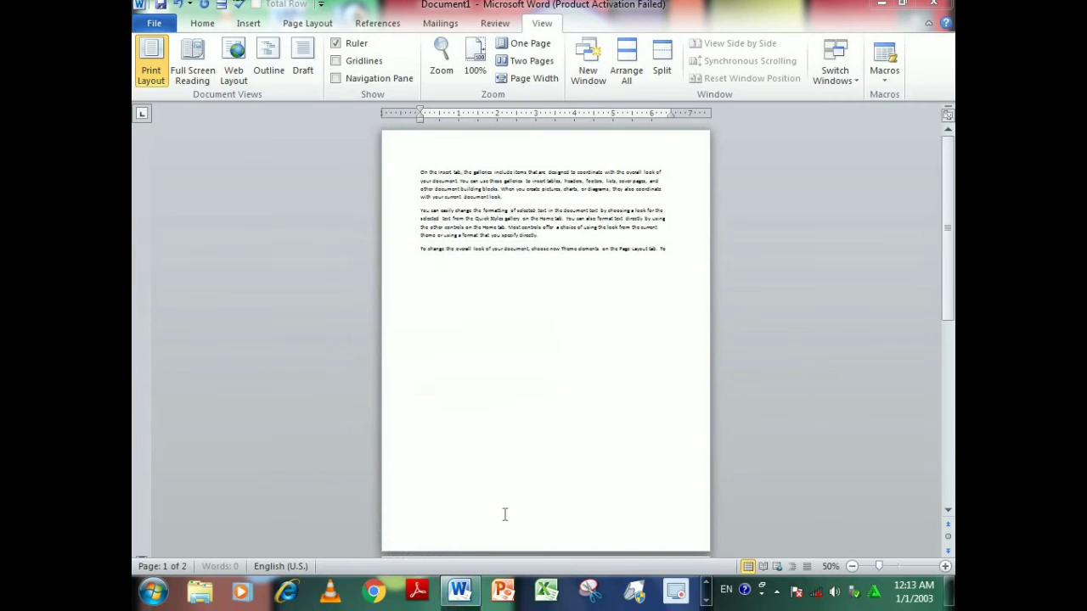
{"action": "double_click", "coordinate": [752, 180]}
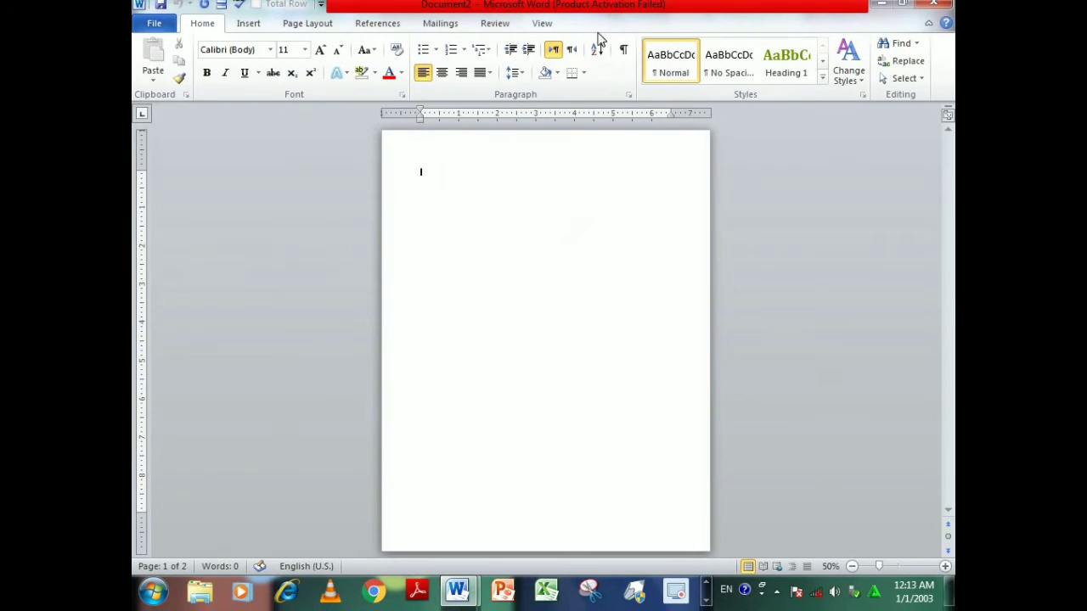
Switch from the blank document to the Document1 window, and look at the available macro commands
{"action": "left_click", "coordinate": [552, 20]}
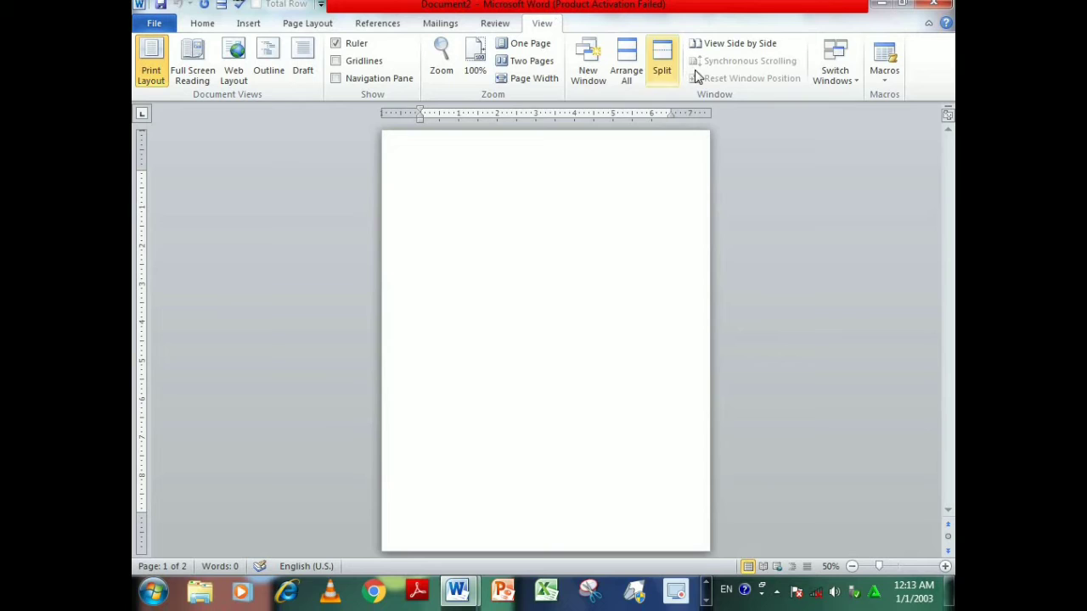
{"action": "left_click", "coordinate": [833, 72]}
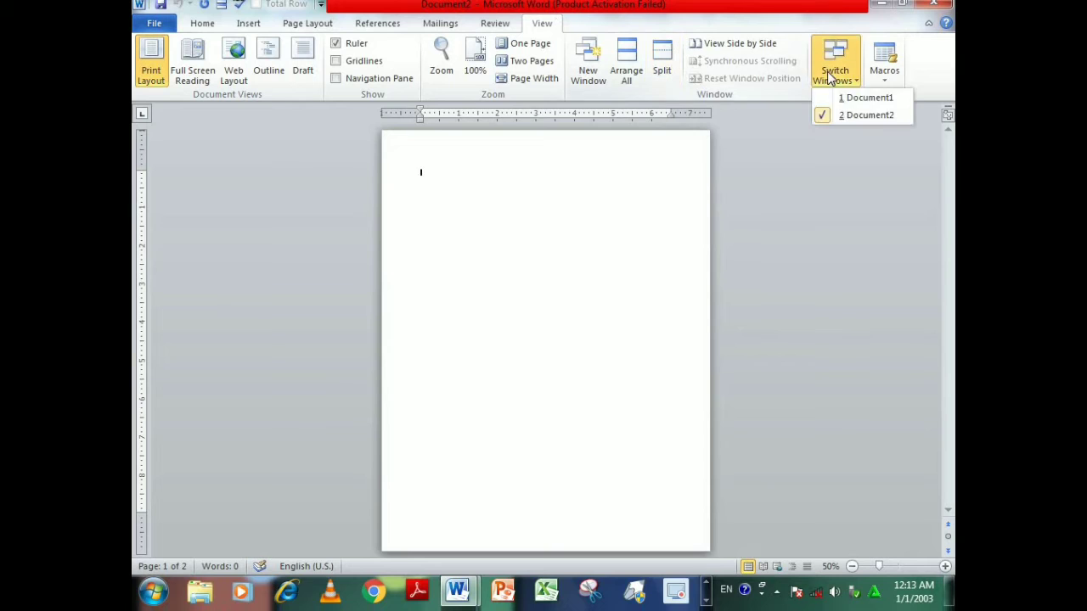
{"action": "left_click", "coordinate": [868, 98]}
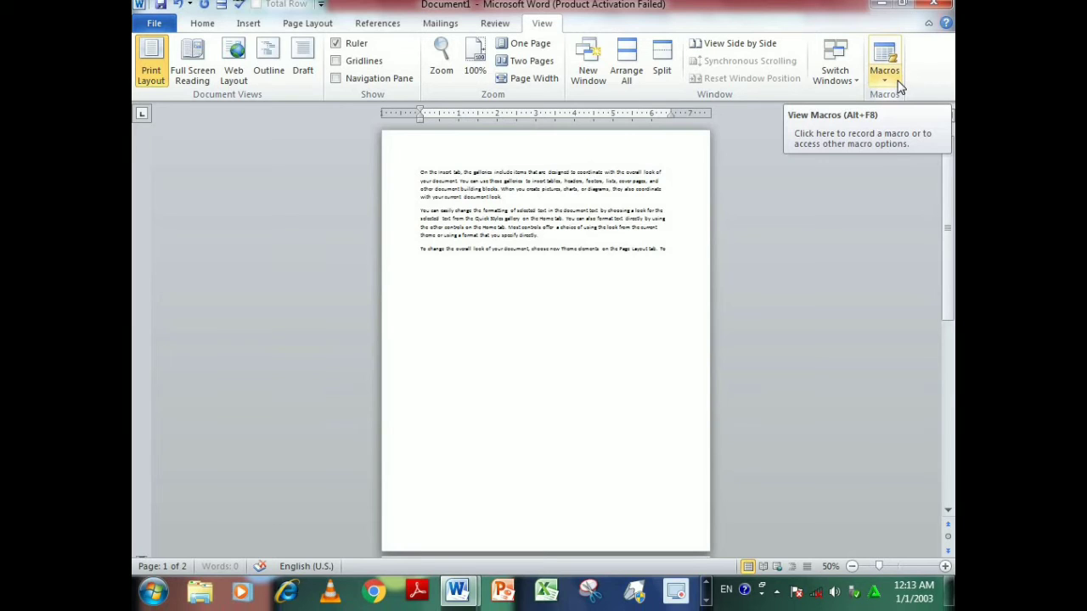
{"action": "left_click", "coordinate": [893, 81]}
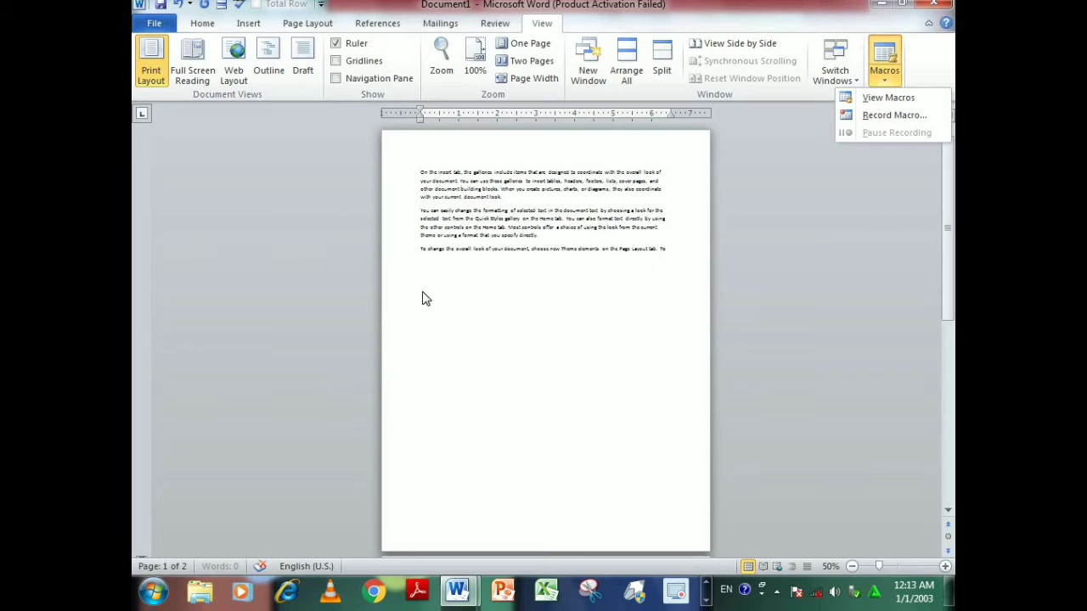
{"action": "left_click", "coordinate": [524, 264]}
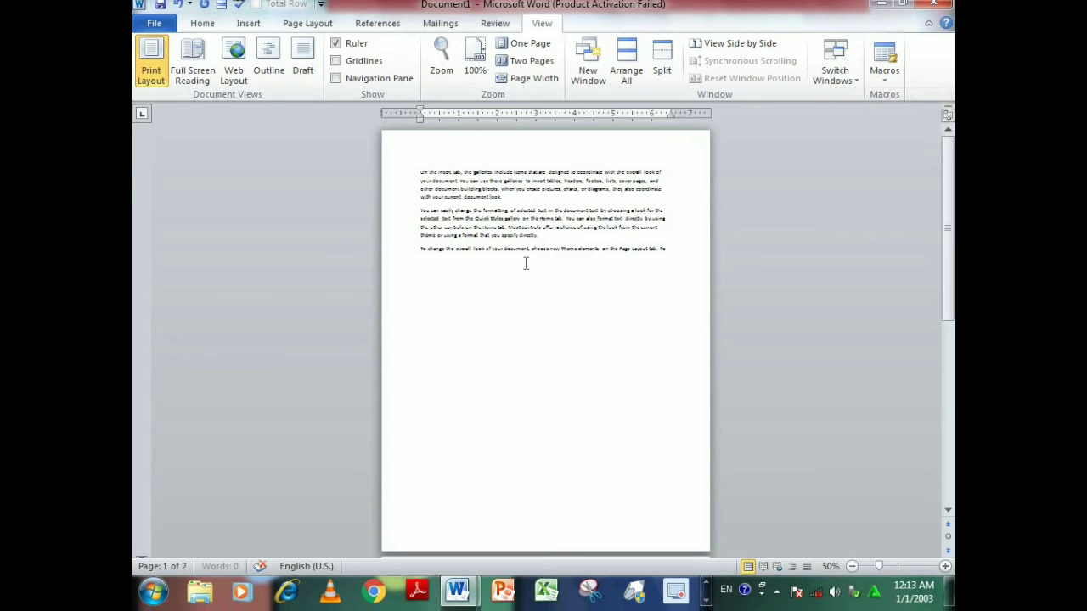
Select all the text, open and dismiss its font settings, and close Word
{"action": "key", "text": "ctrl+a"}
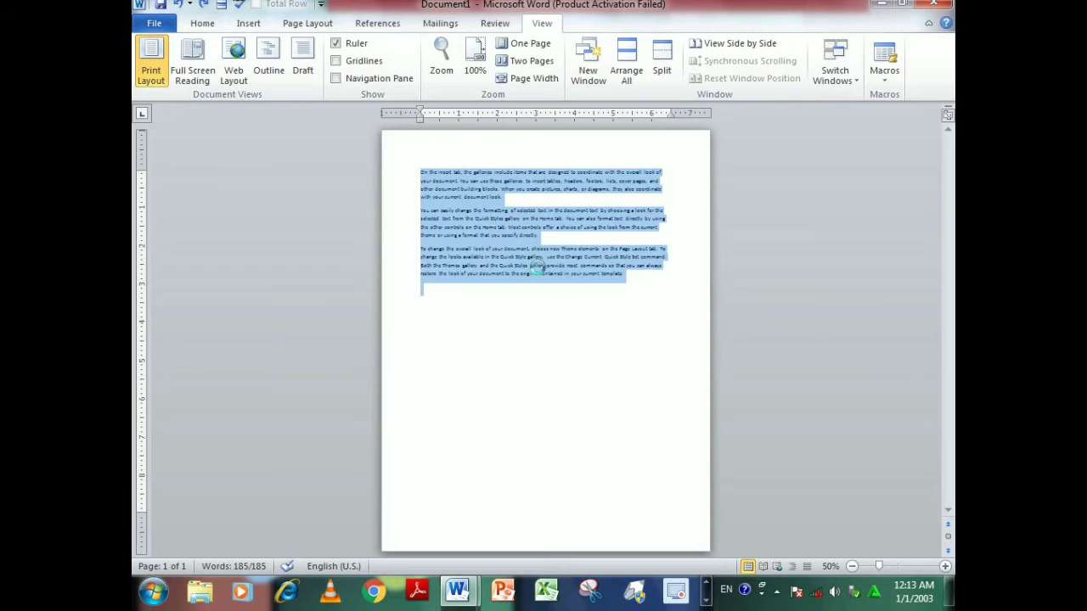
{"action": "key", "text": "ctrl+d"}
{"action": "left_click", "coordinate": [712, 58]}
{"action": "key", "text": "alt+F4"}
{"action": "left_click", "coordinate": [542, 310]}
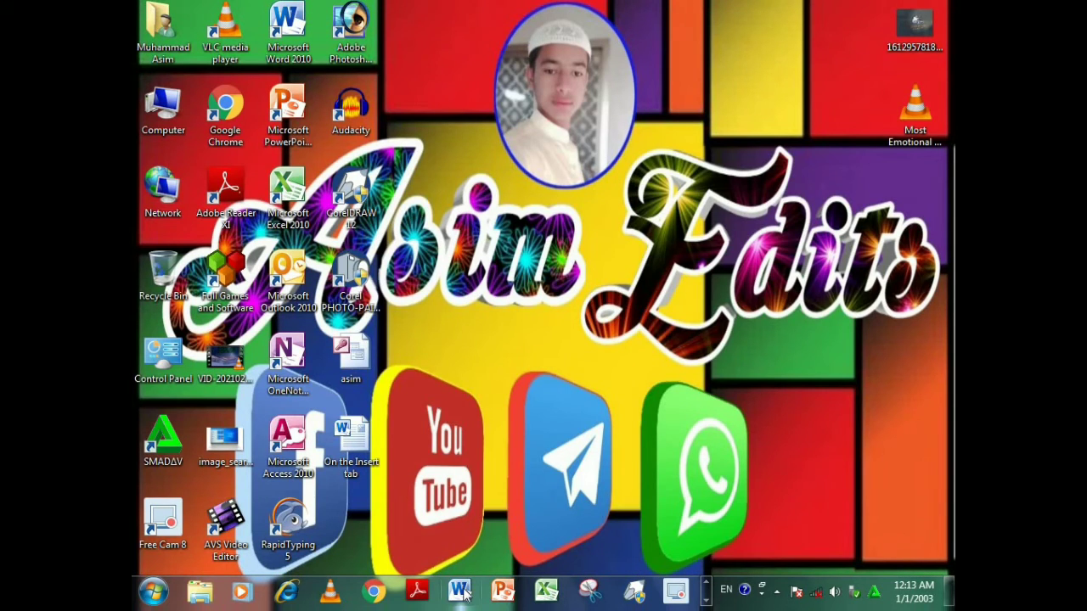
Restart Word with a blank document in a maximized window, and set the zoom to 100%
{"action": "left_click", "coordinate": [459, 592]}
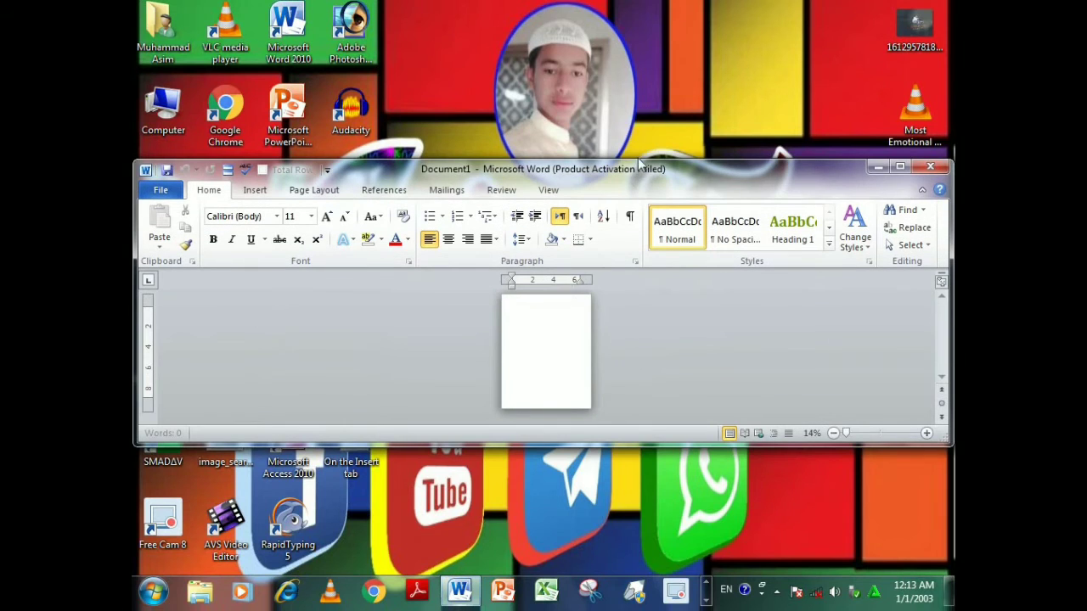
{"action": "double_click", "coordinate": [640, 179]}
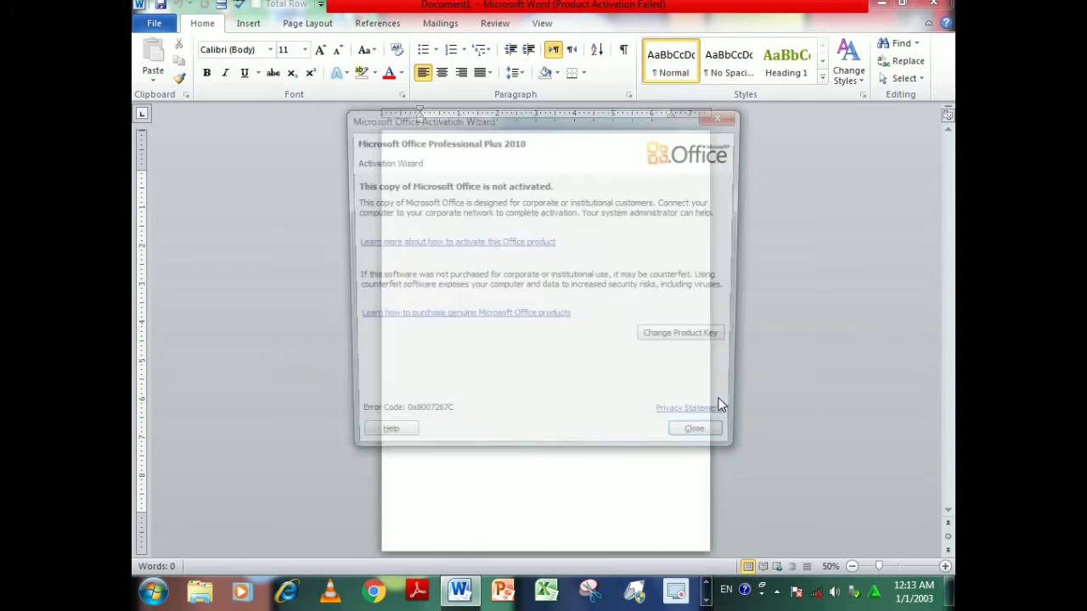
{"action": "left_click", "coordinate": [725, 114]}
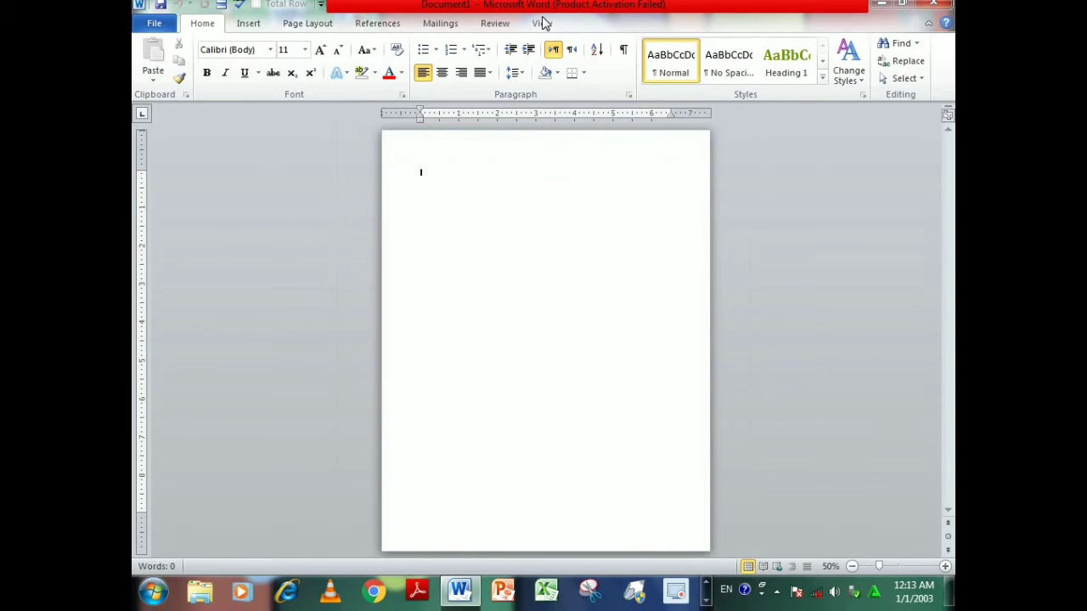
{"action": "left_click", "coordinate": [541, 23]}
{"action": "left_click", "coordinate": [475, 66]}
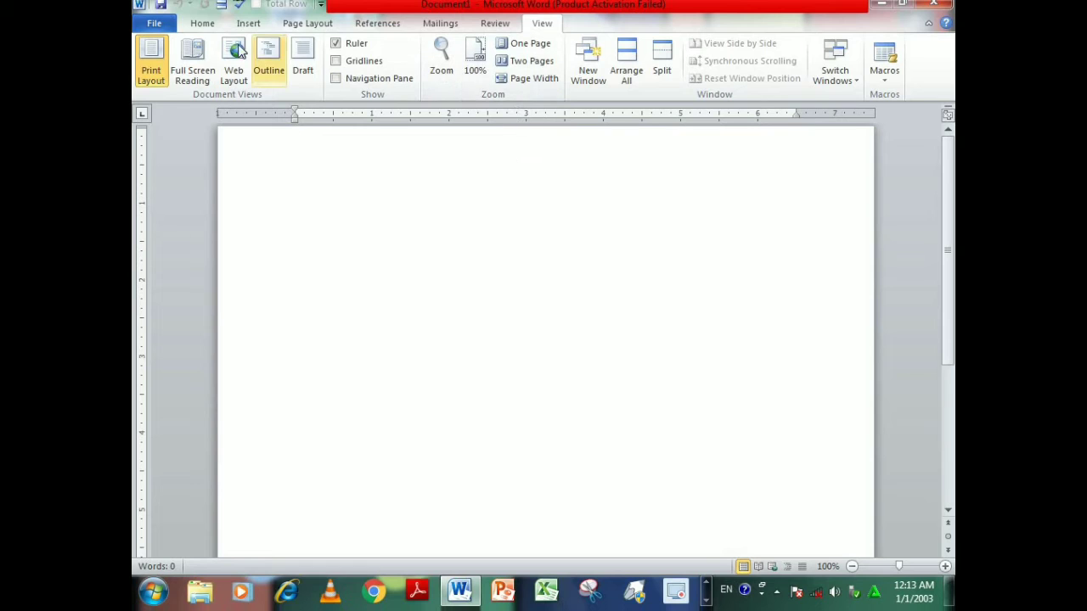
View the list of macros for all active templates and documents, and close it
{"action": "left_click", "coordinate": [203, 26]}
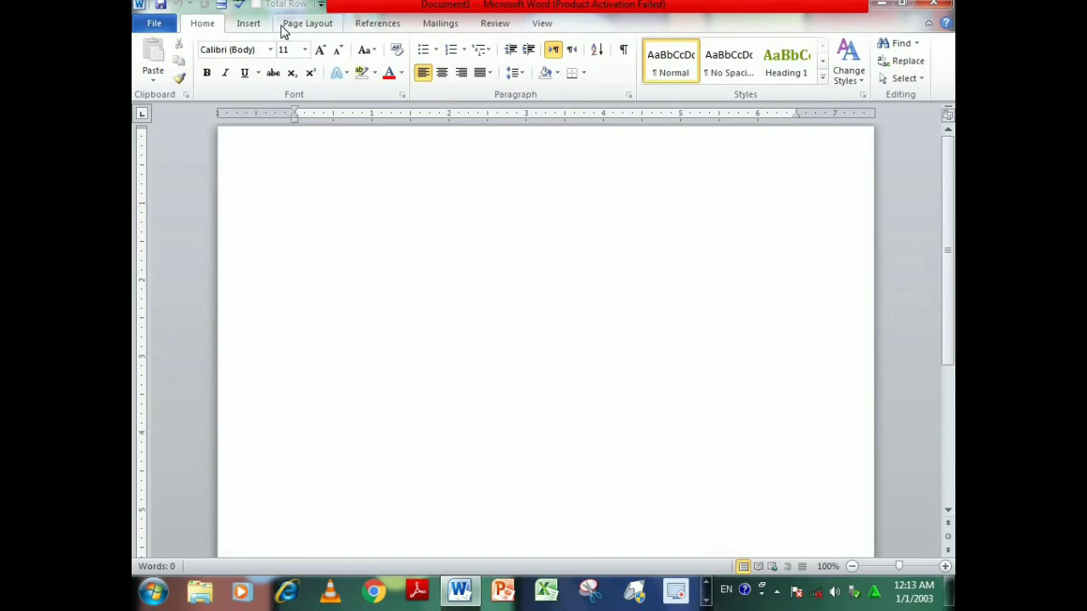
{"action": "left_click", "coordinate": [542, 23]}
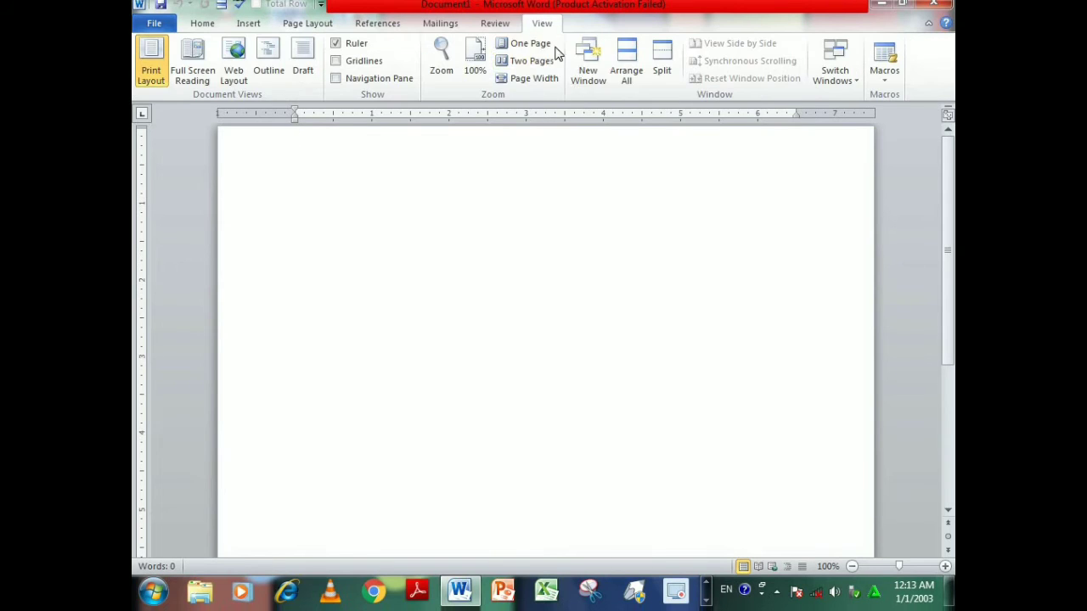
{"action": "left_click", "coordinate": [885, 70]}
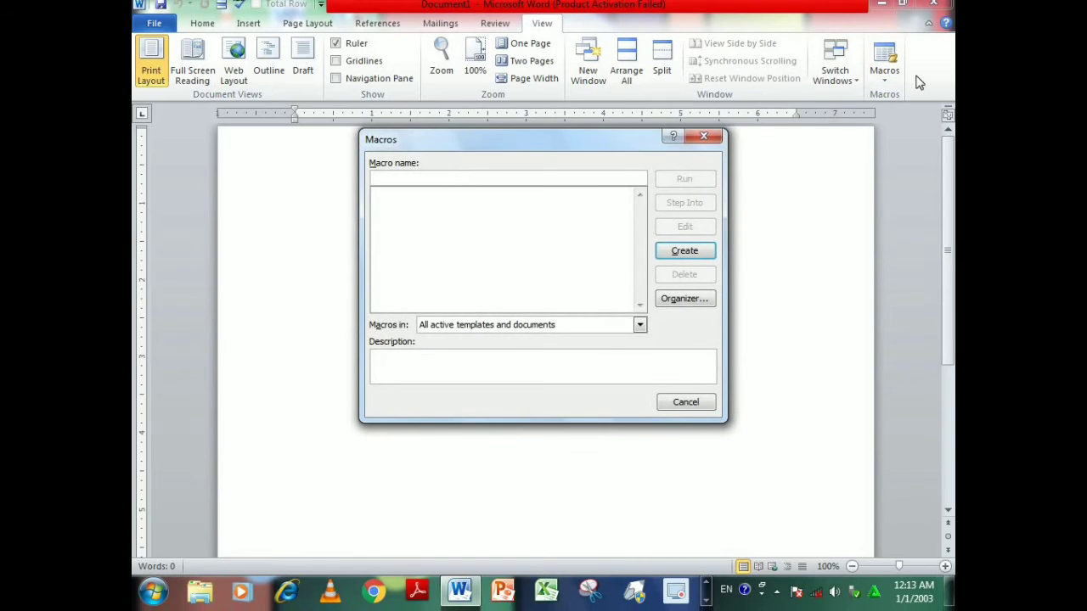
{"action": "left_click", "coordinate": [710, 138]}
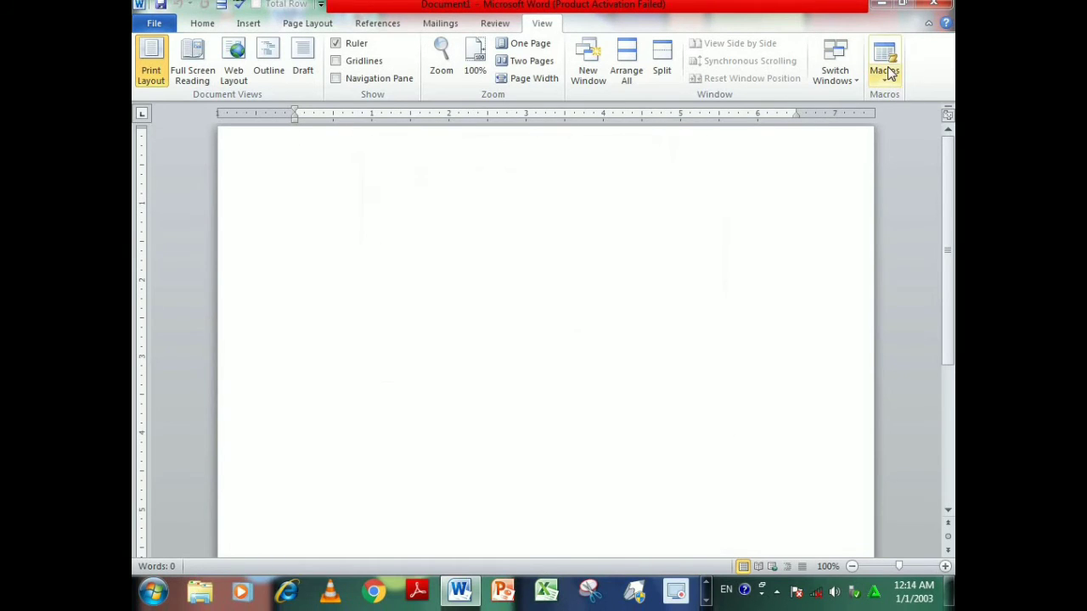
Start recording a macro named Macro1, stored in All Documents (Normal.dotm)
{"action": "left_click", "coordinate": [886, 77]}
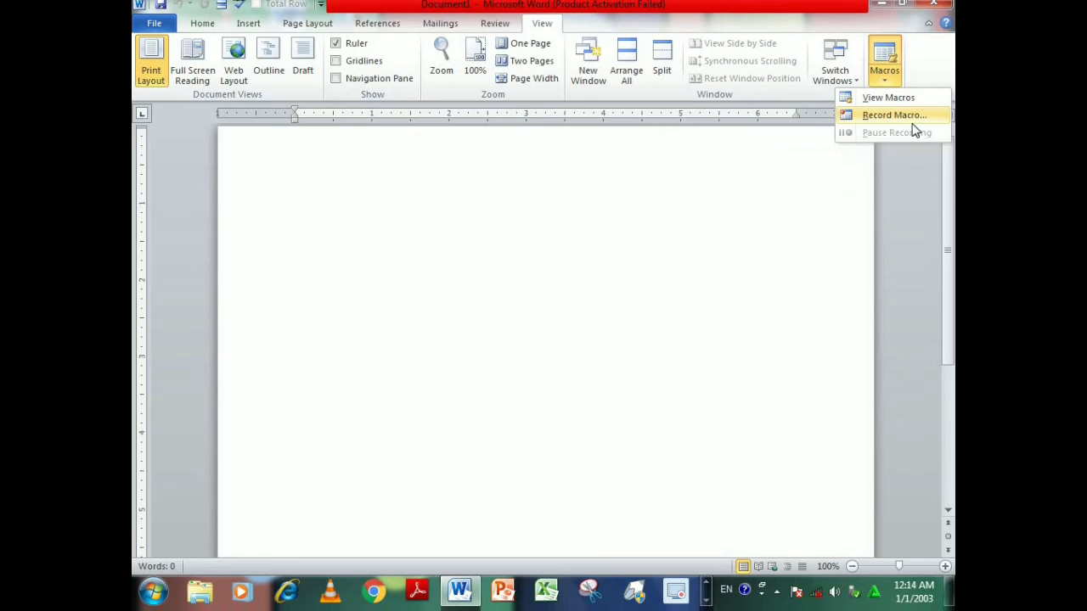
{"action": "left_click", "coordinate": [893, 117]}
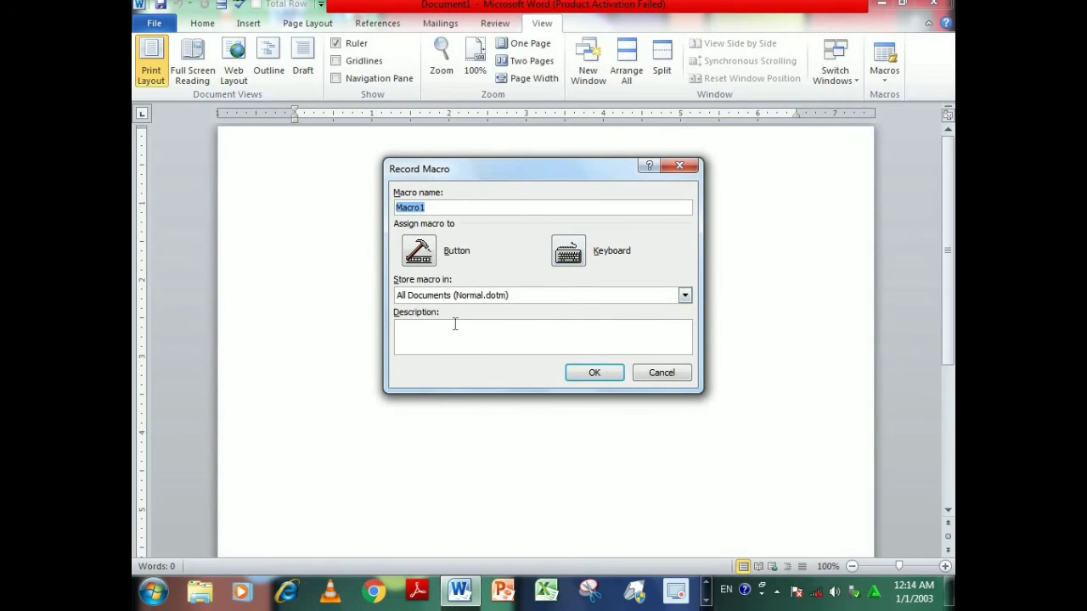
{"action": "left_click", "coordinate": [452, 211]}
{"action": "left_click", "coordinate": [592, 371]}
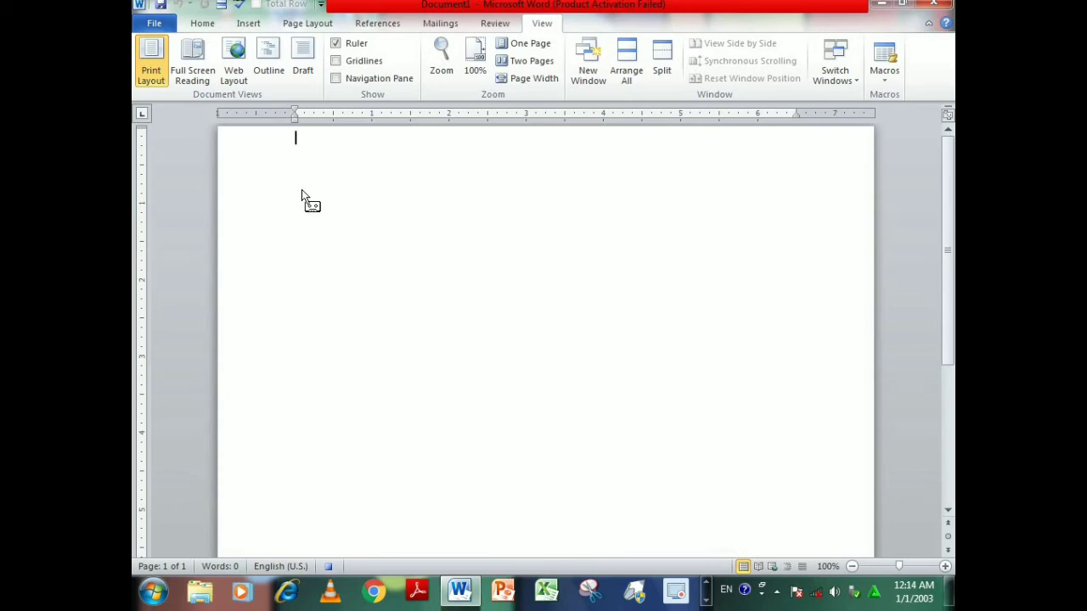
Enter a short two-word sample text as the macro's recorded content, and stop the recording
{"action": "type", "text": "a"}
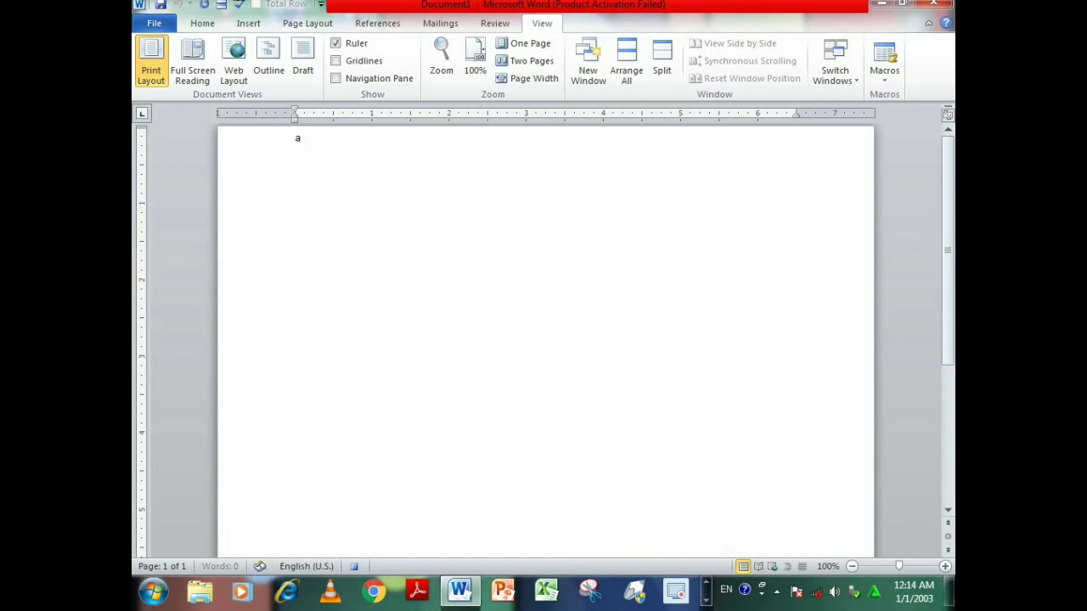
{"action": "type", "text": "sim edits"}
{"action": "left_click", "coordinate": [887, 80]}
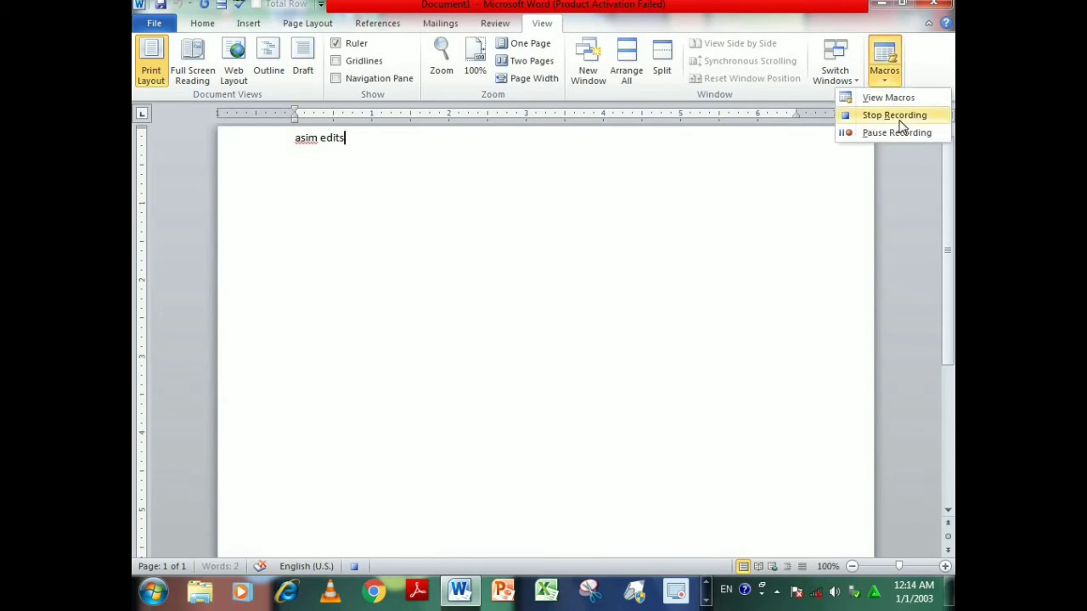
{"action": "left_click", "coordinate": [896, 116]}
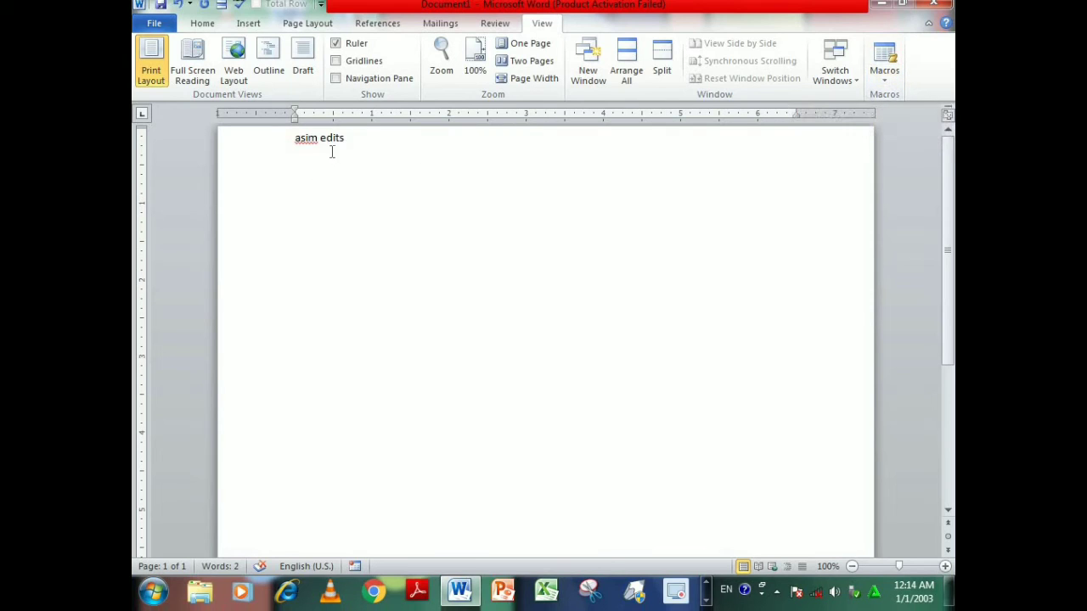
Delete the sample text from the page, and run Macro1 to insert it again
{"action": "left_click", "coordinate": [230, 153]}
{"action": "key", "text": "Delete"}
{"action": "left_click", "coordinate": [888, 80]}
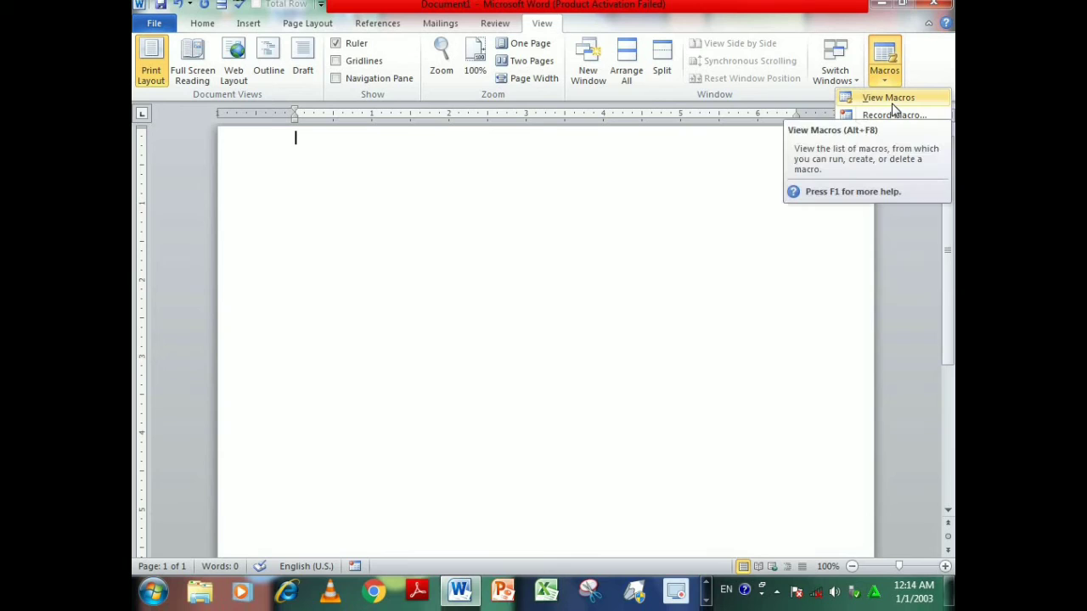
{"action": "left_click", "coordinate": [892, 102]}
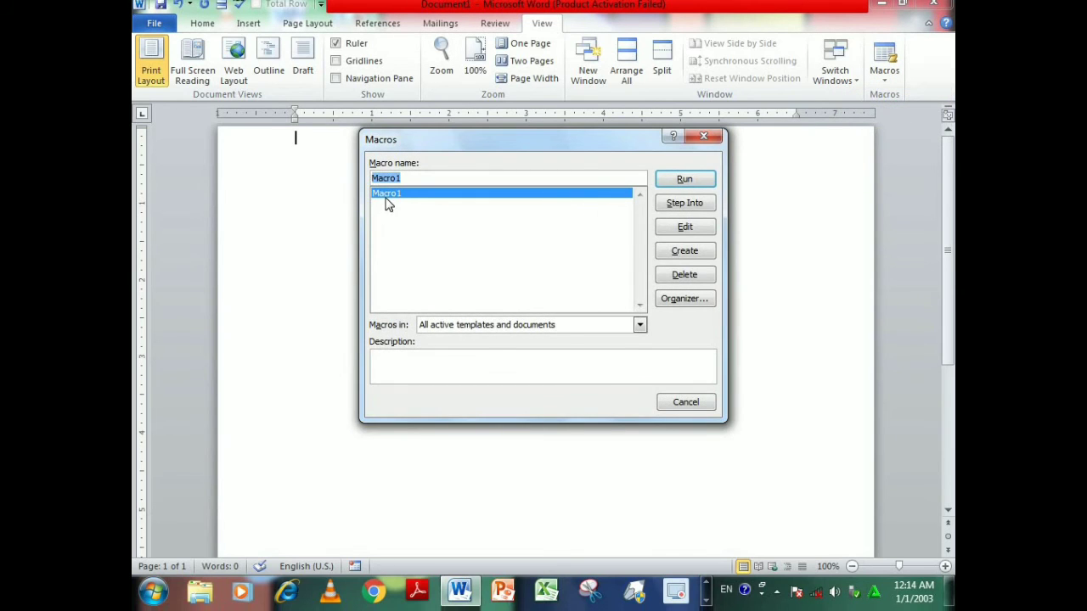
{"action": "left_click", "coordinate": [695, 184]}
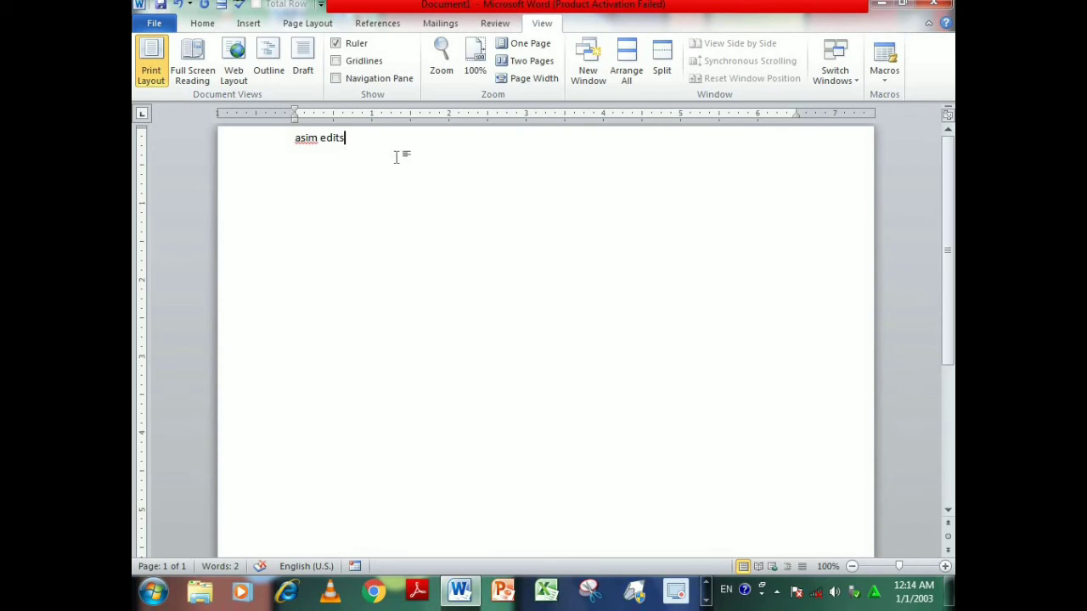
Delete the text inserted by Macro1, and open and dismiss the list of macros
{"action": "left_click", "coordinate": [260, 139]}
{"action": "key", "text": "Delete"}
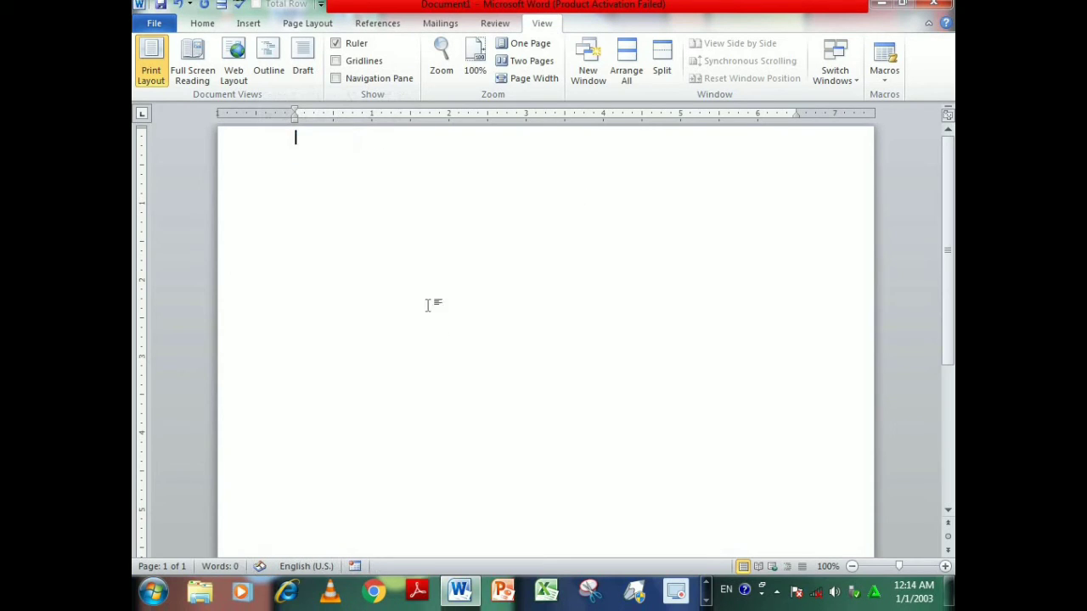
{"action": "left_click", "coordinate": [884, 63]}
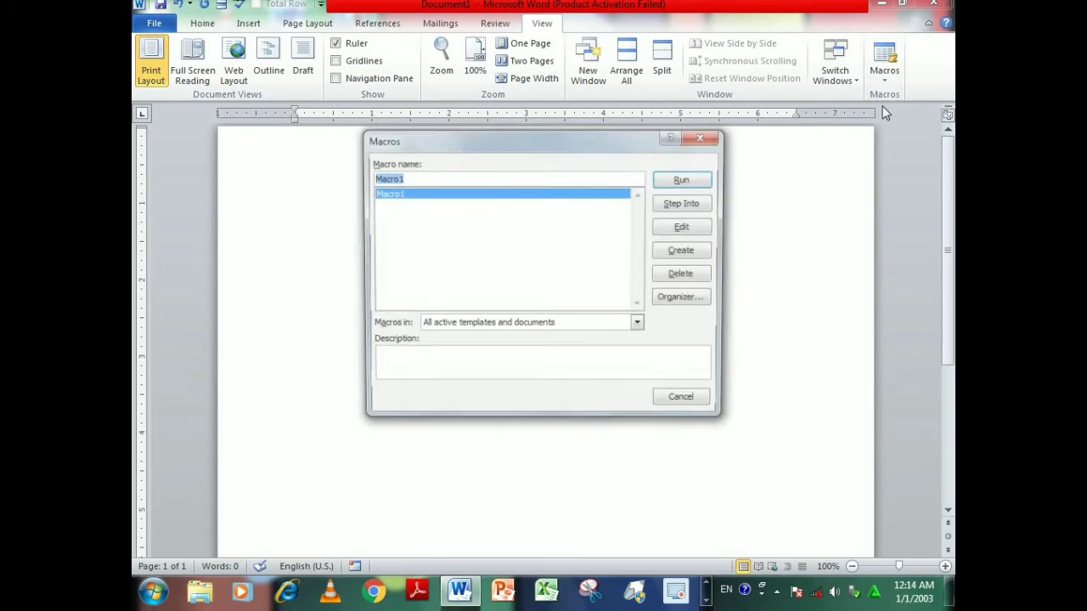
{"action": "left_click", "coordinate": [713, 139]}
Start recording Macro2 for all documents, with Ctrl+1 assigned as its keyboard shortcut
{"action": "left_click", "coordinate": [887, 81]}
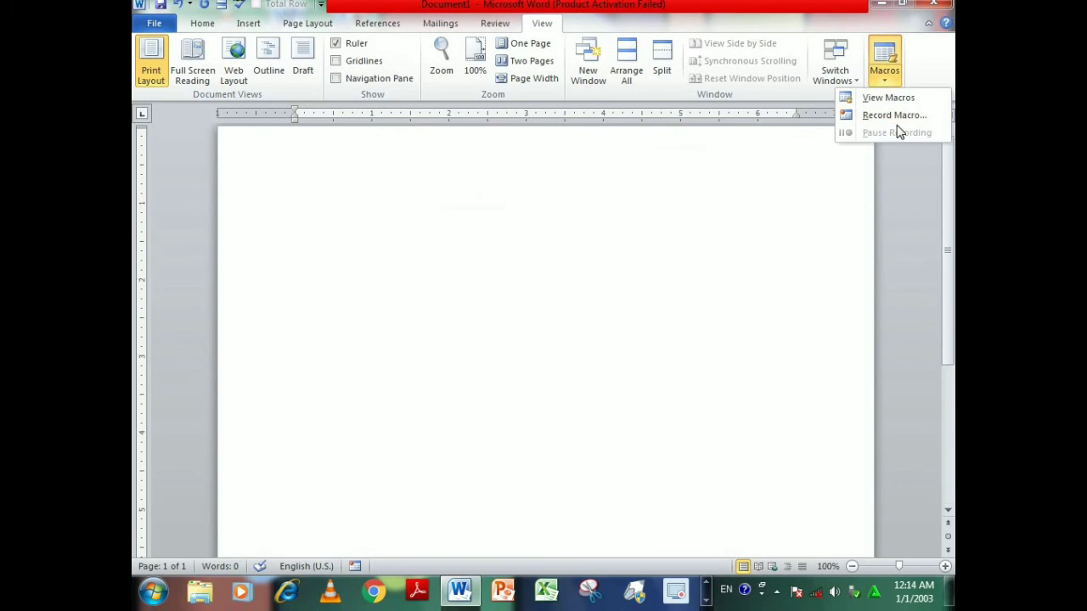
{"action": "left_click", "coordinate": [891, 113]}
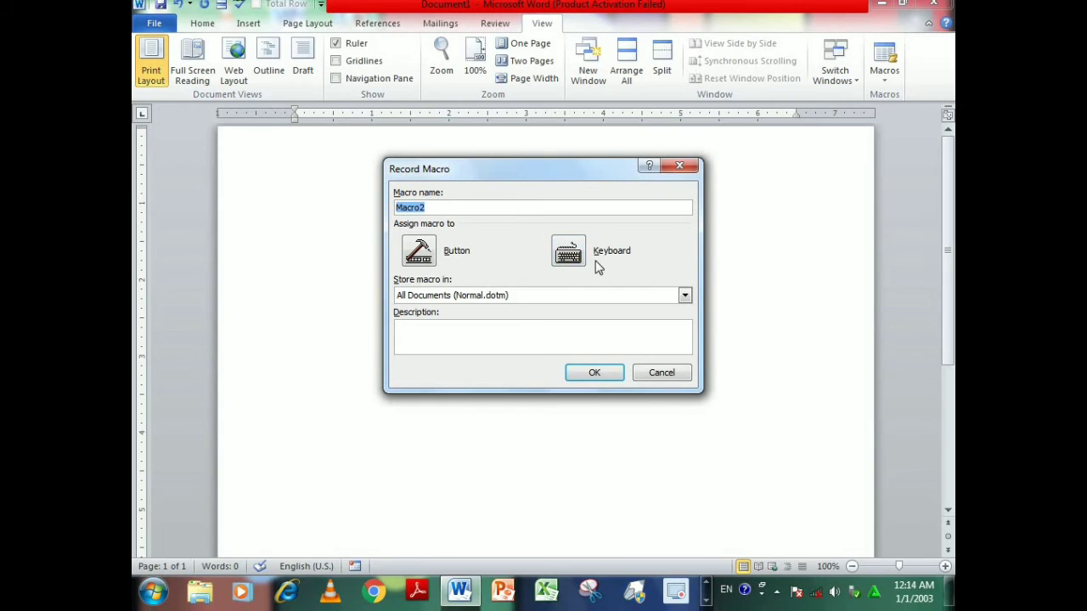
{"action": "left_click", "coordinate": [574, 259]}
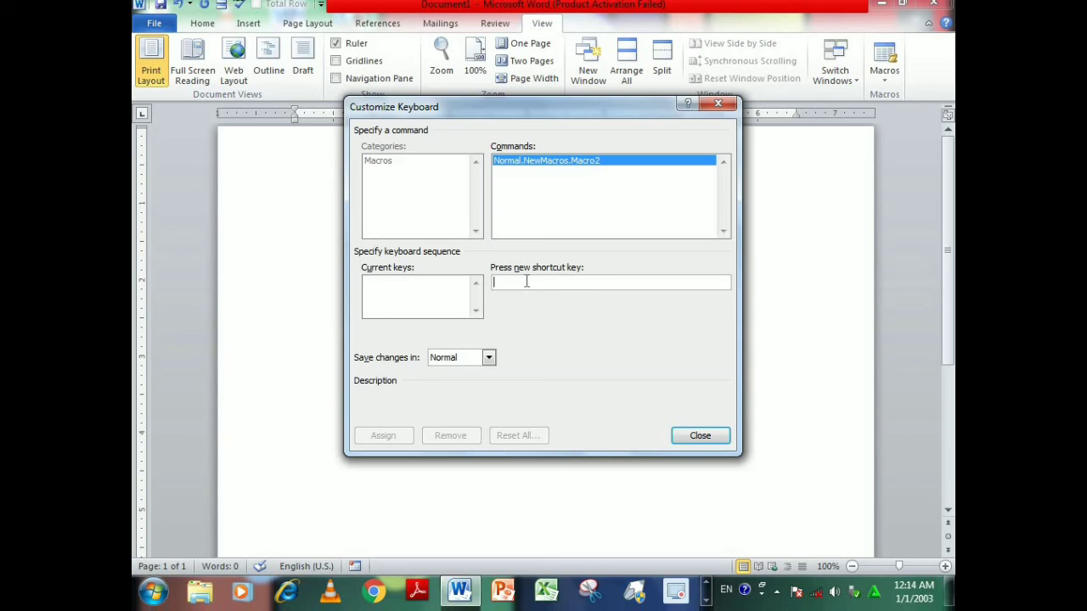
{"action": "key", "text": "ctrl+1"}
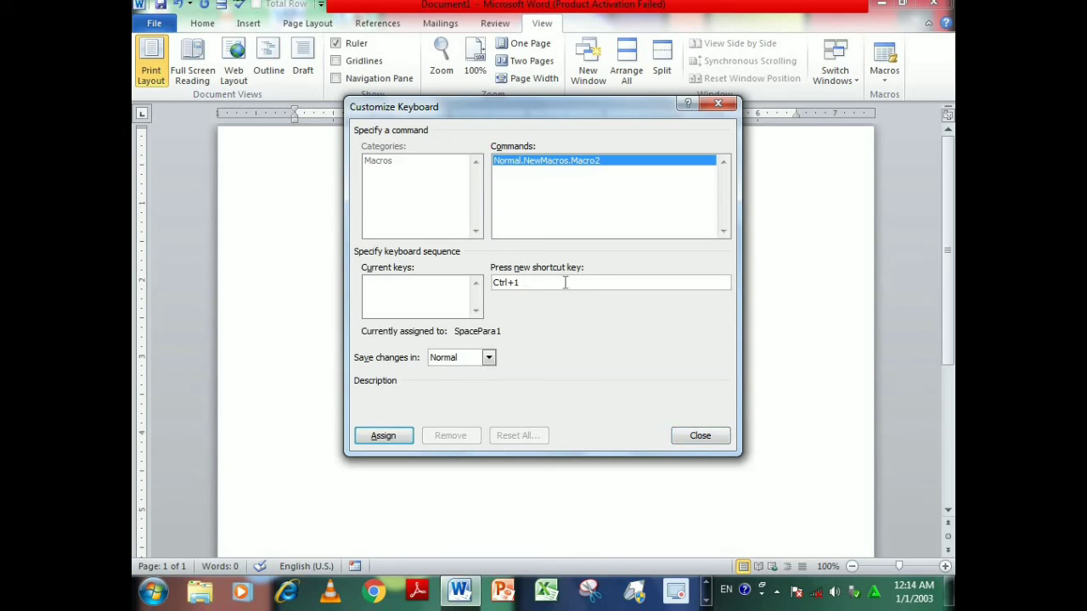
{"action": "left_click", "coordinate": [386, 438]}
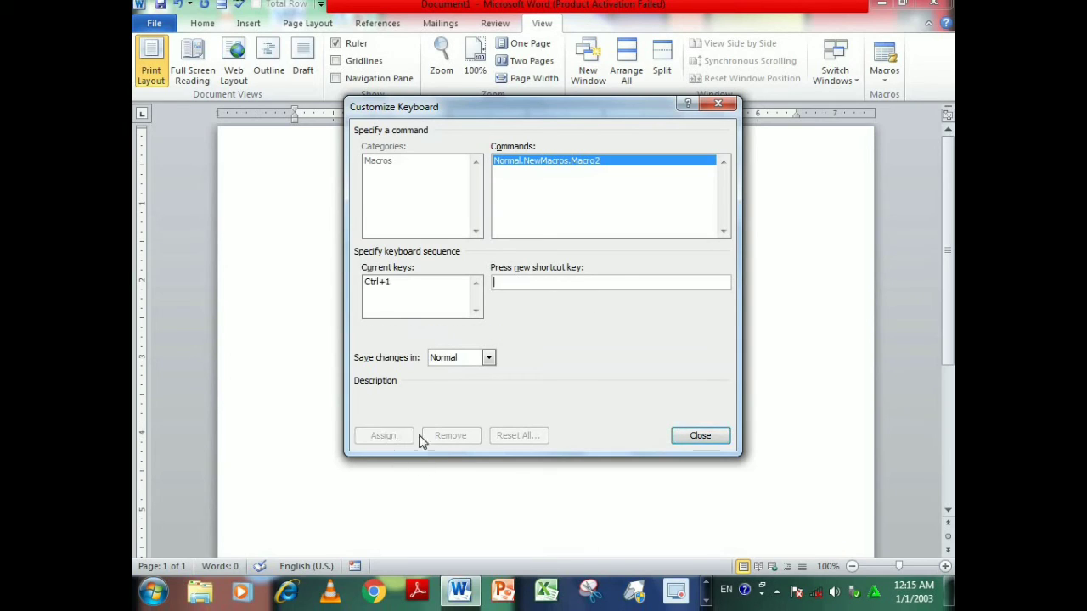
{"action": "left_click", "coordinate": [701, 436]}
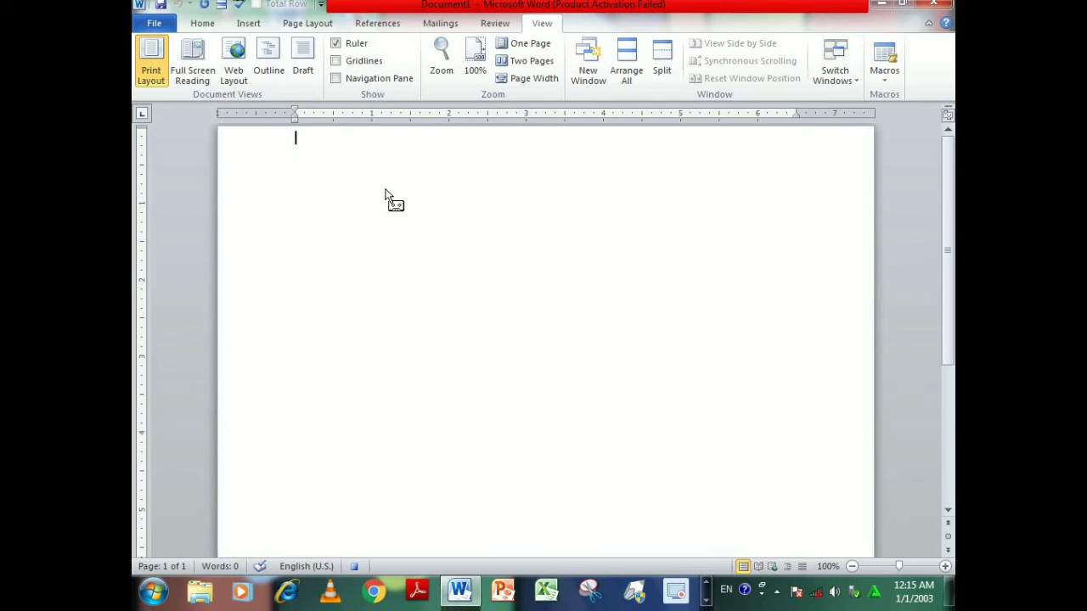
Enter a person's full name as the content of Macro2, and stop the recording
{"action": "type", "text": "muhammad as"}
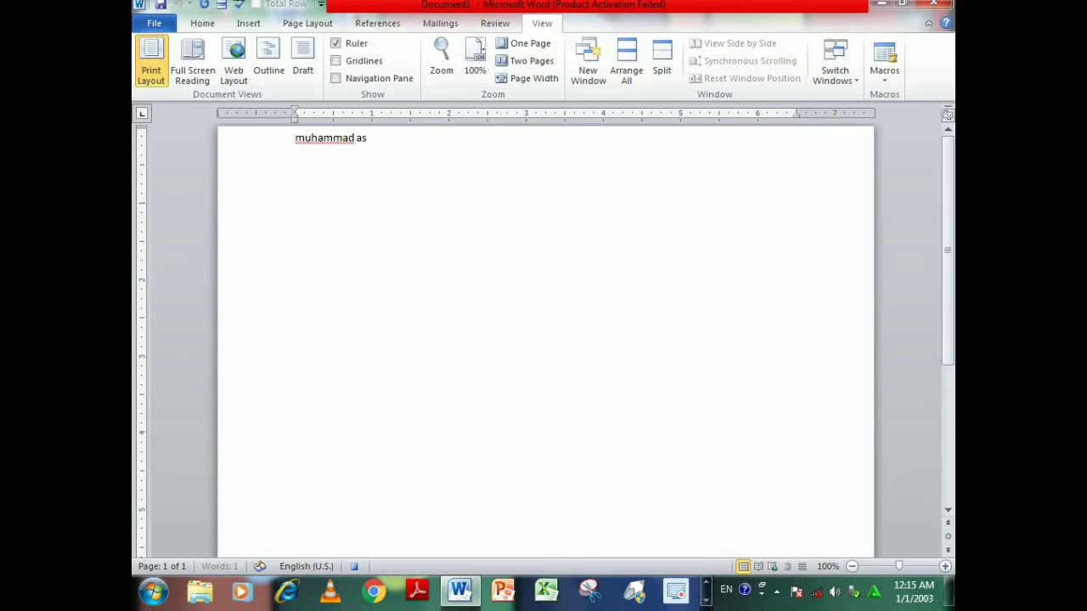
{"action": "type", "text": "im"}
{"action": "left_click", "coordinate": [883, 80]}
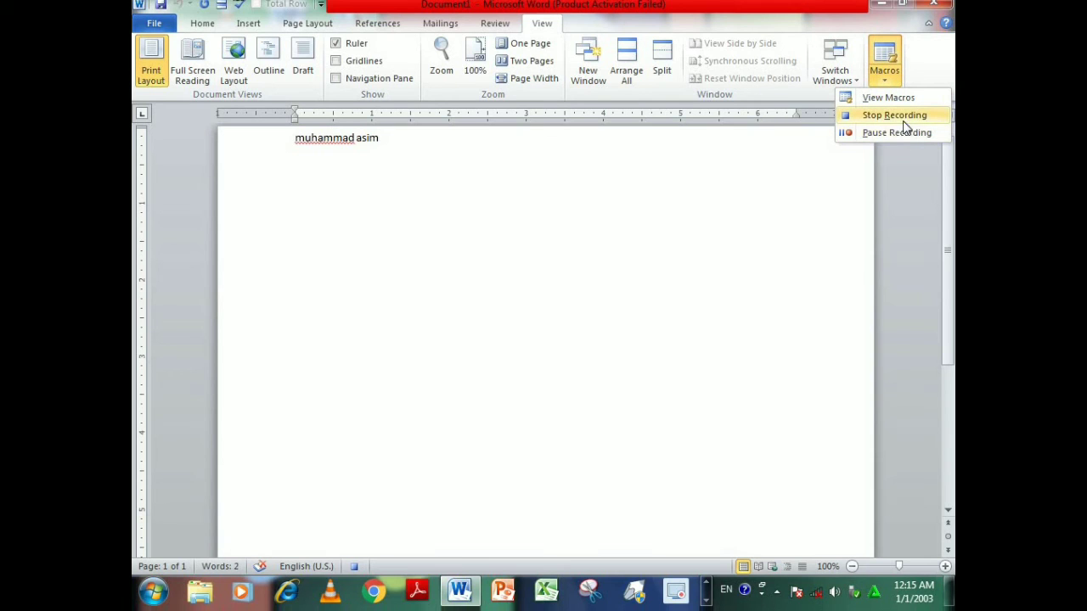
{"action": "left_click", "coordinate": [902, 119]}
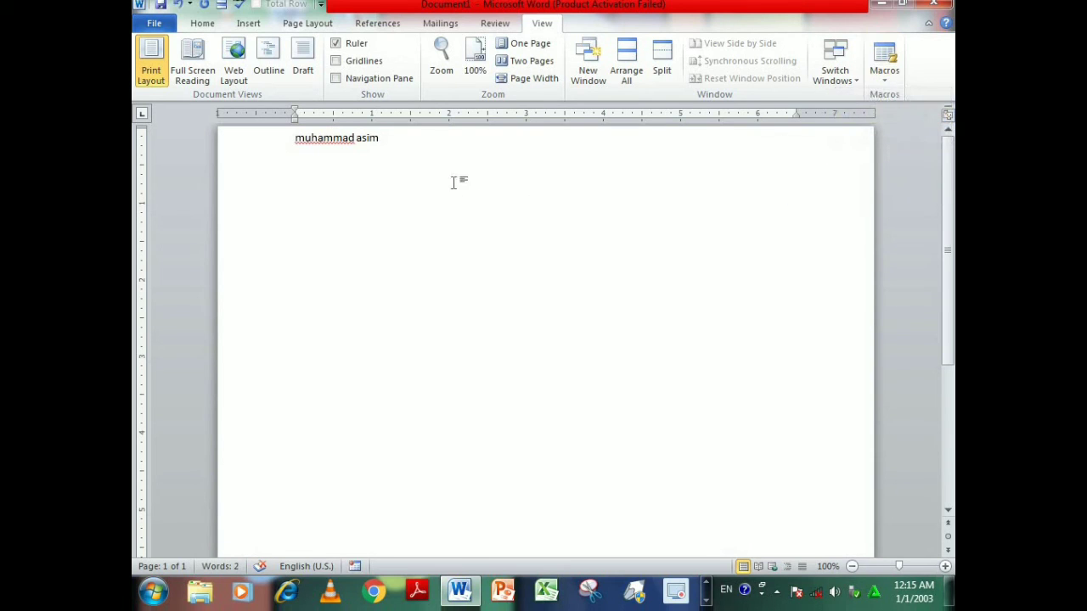
Clear the recorded name from the page, and insert it again on the first line
{"action": "key", "text": "ctrl+a"}
{"action": "key", "text": "ctrl+c"}
{"action": "key", "text": "Delete"}
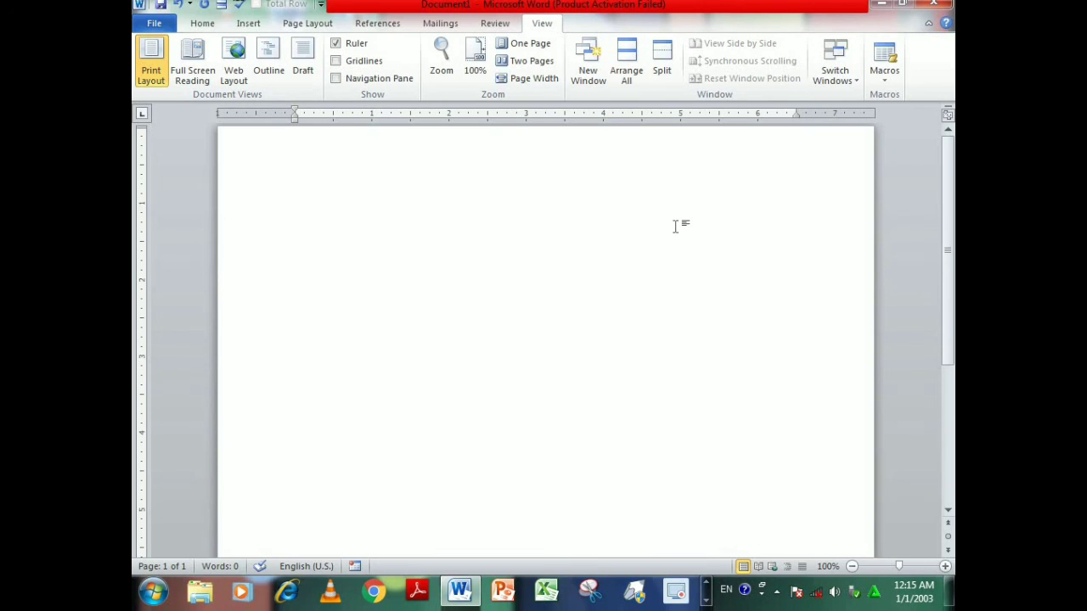
{"action": "key", "text": "ctrl+v"}
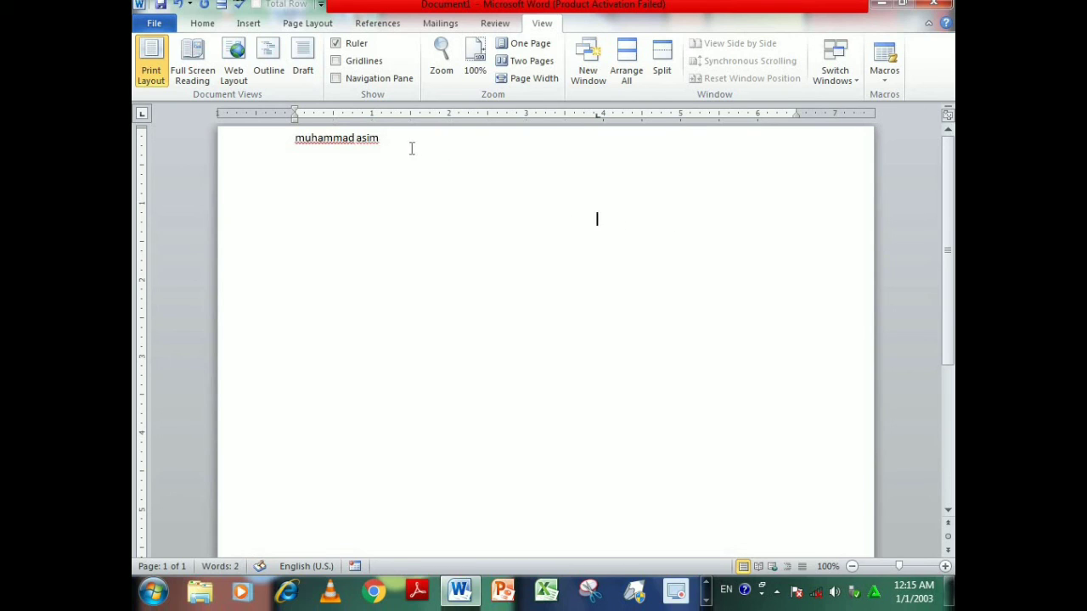
Clear all the text, add four blank lines, and insert the full name below them
{"action": "key", "text": "ctrl+a"}
{"action": "key", "text": "Delete"}
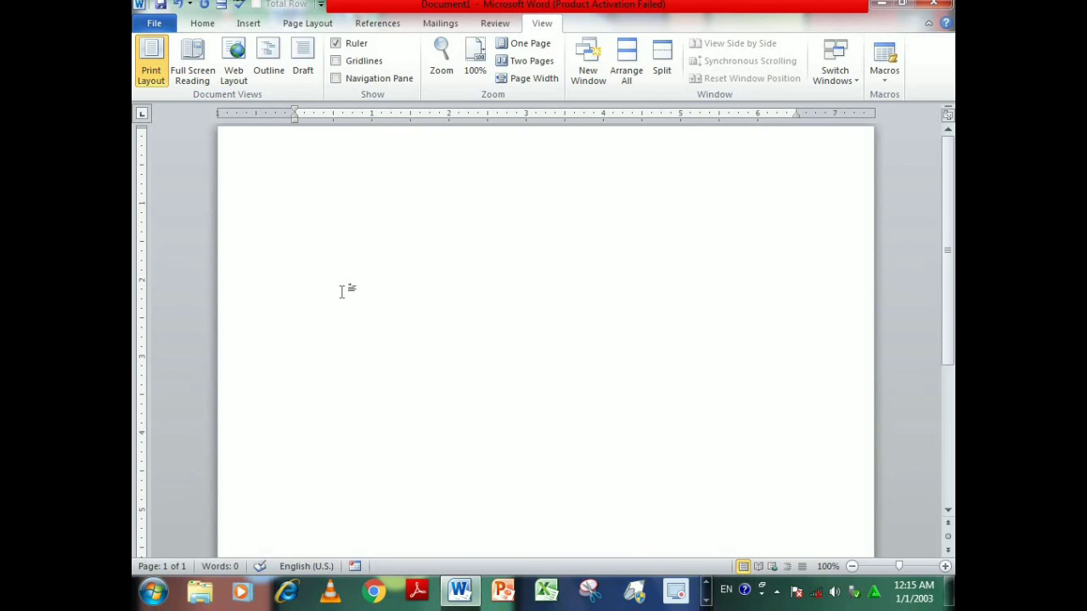
{"action": "key", "text": "Return"}
{"action": "key", "text": "Return"}
{"action": "key", "text": "Return"}
{"action": "key", "text": "Return"}
{"action": "type", "text": "muhammad asim"}
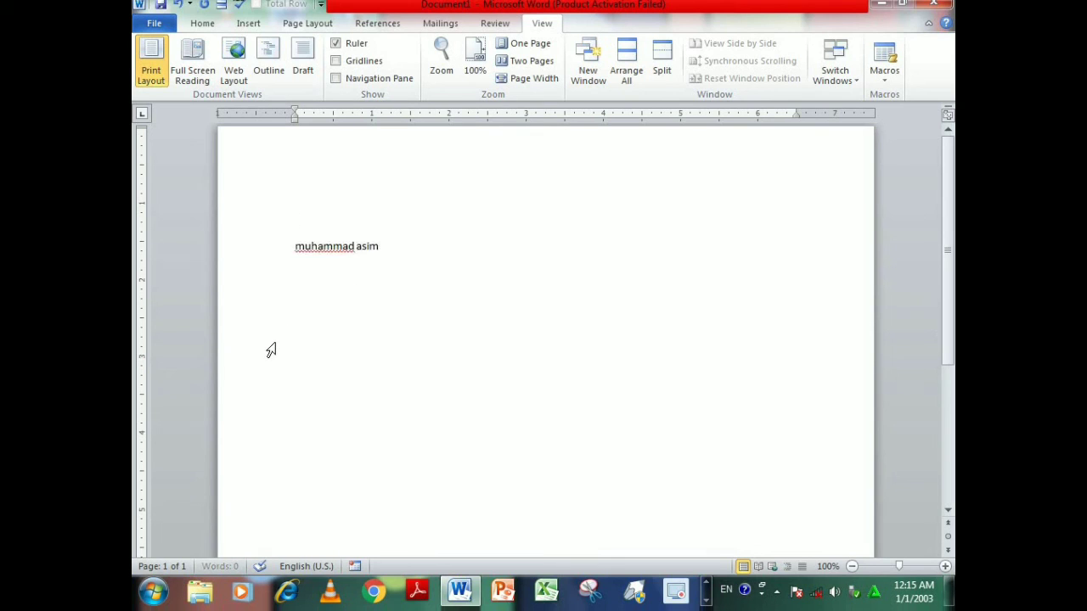
Delete the full name, and place the insertion point in the blank lines of the page
{"action": "triple_click", "coordinate": [333, 259]}
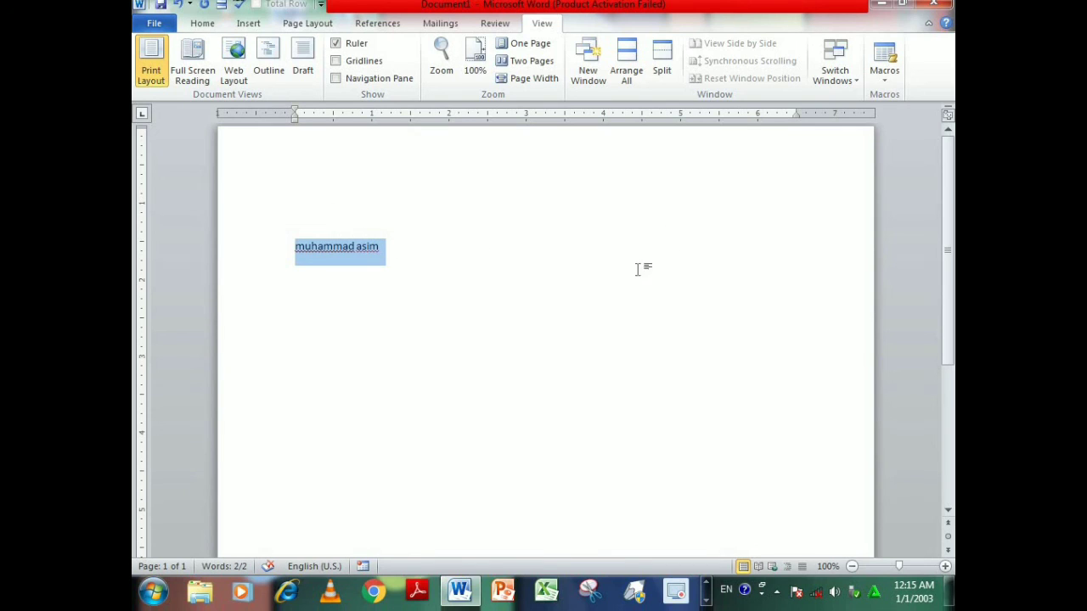
{"action": "key", "text": "Delete"}
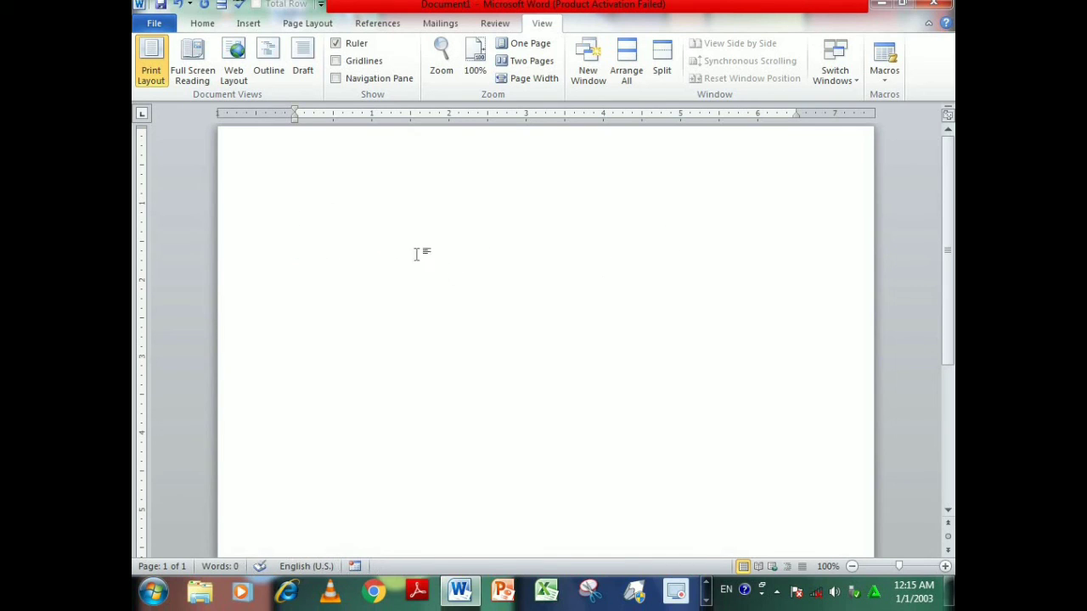
{"action": "left_click", "coordinate": [280, 183]}
{"action": "left_click", "coordinate": [315, 237]}
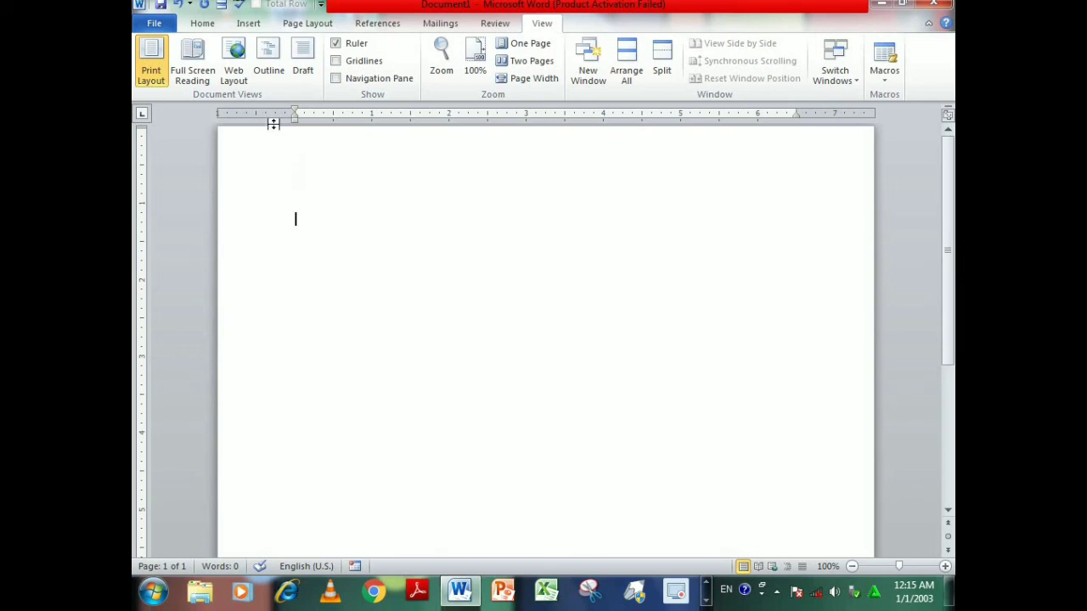